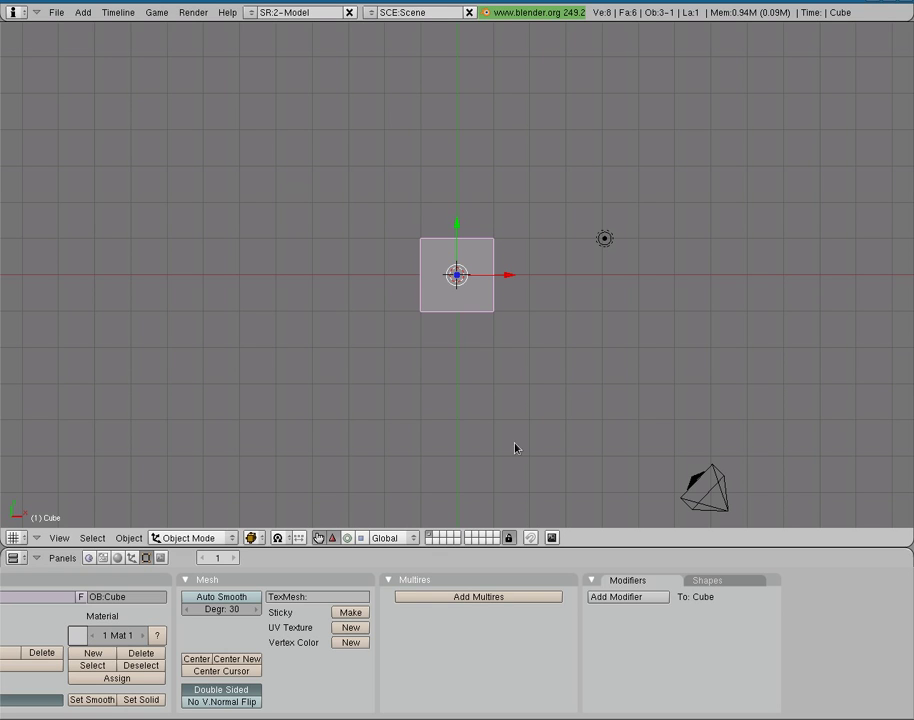
Split the 3D view vertically into two side-by-side areas and show the camera view in the second one.
right_click(435, 547)
left_click(420, 547)
left_click(462, 520)
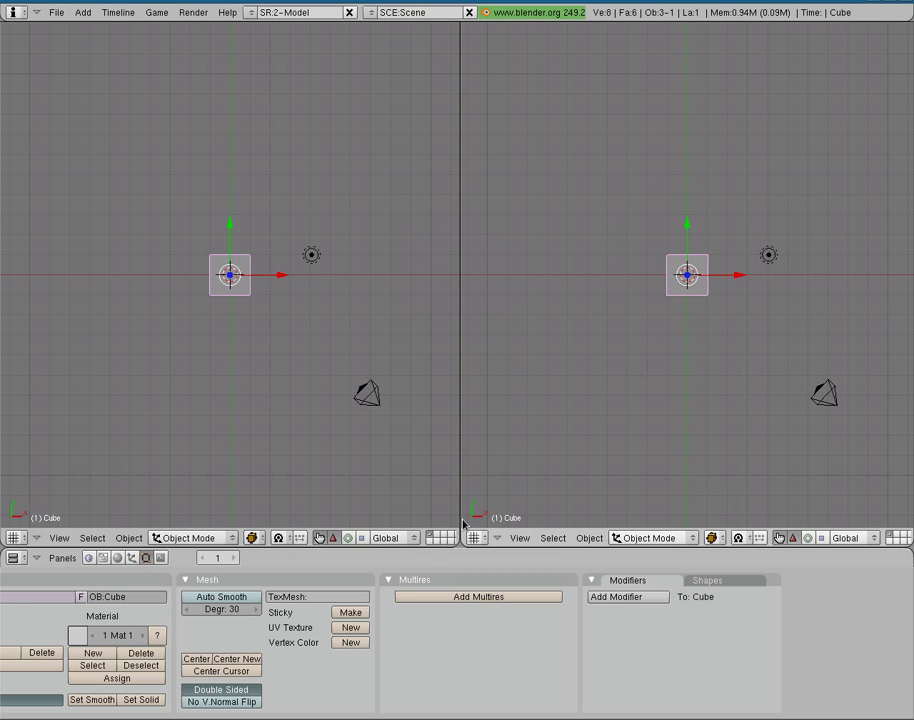
key("KP_0")
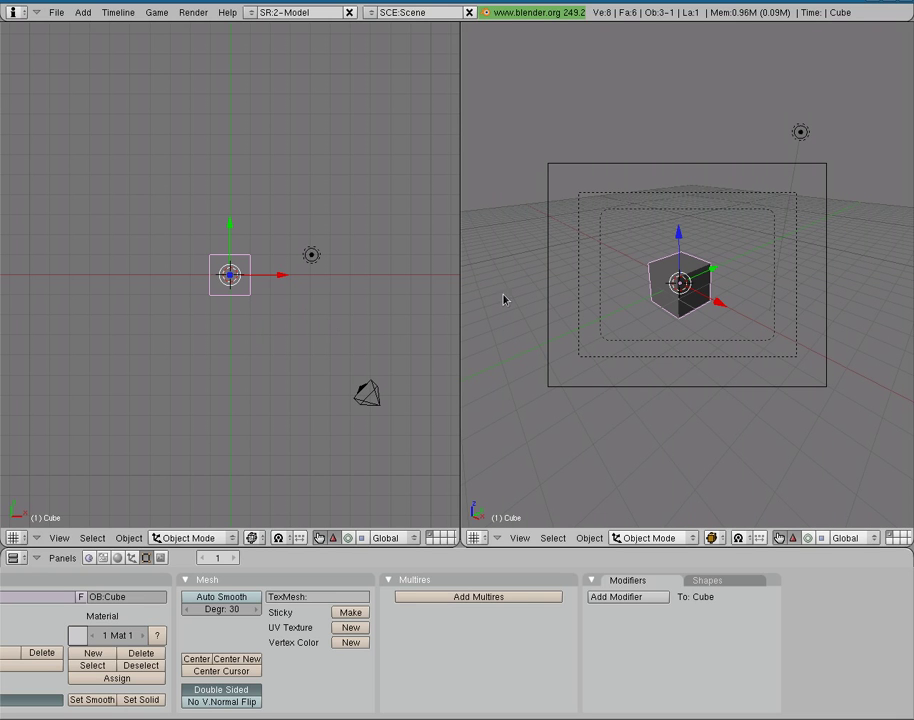
Separate the cube's front face (negative Y side) into its own object using face selection in Edit Mode, and return to Object Mode.
key("Tab")
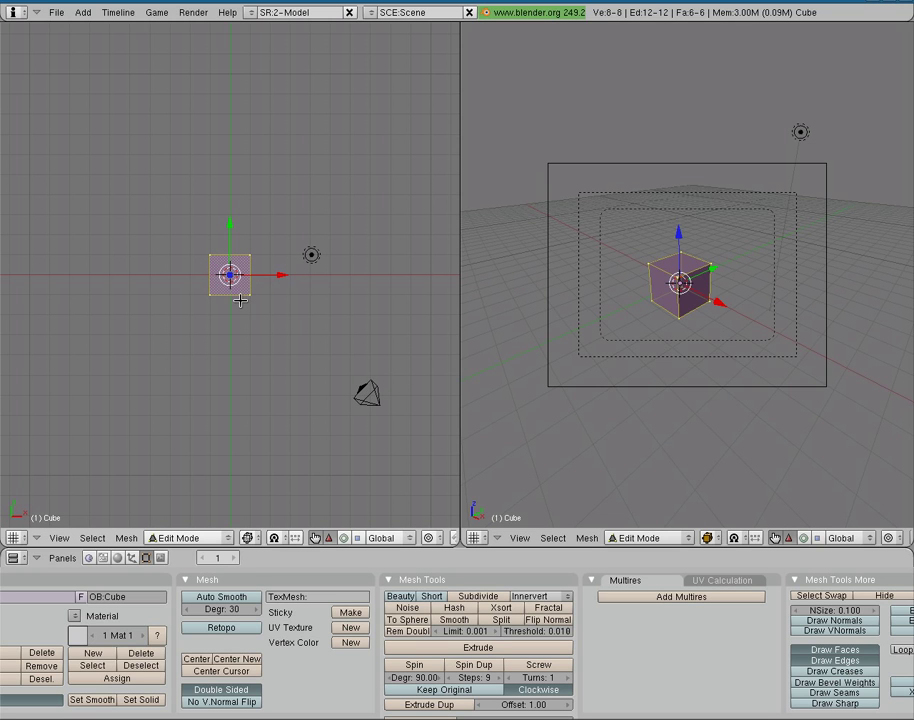
key("ctrl+Tab")
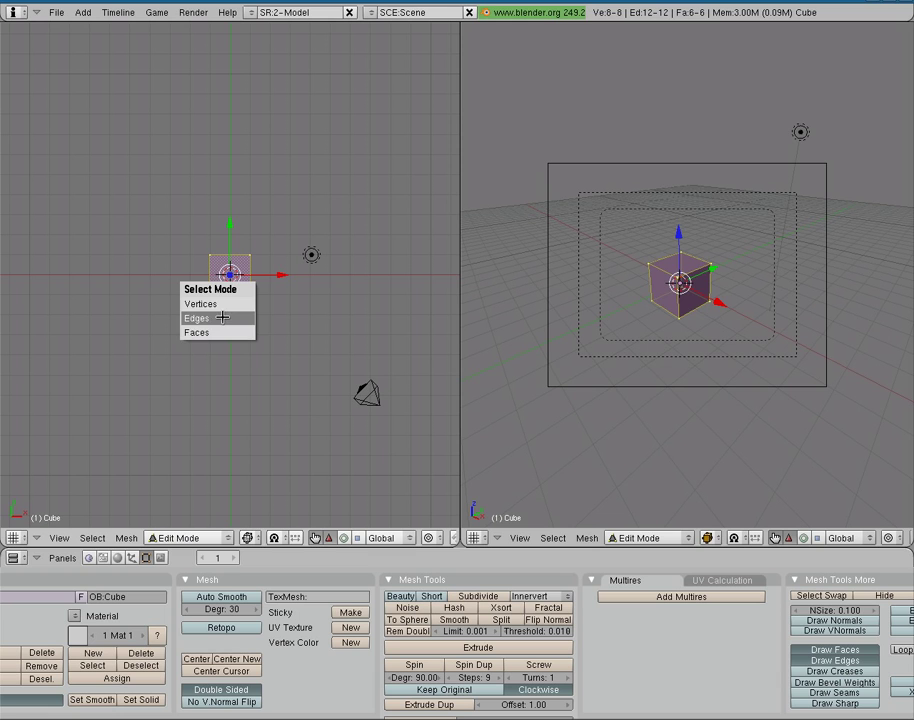
left_click(222, 332)
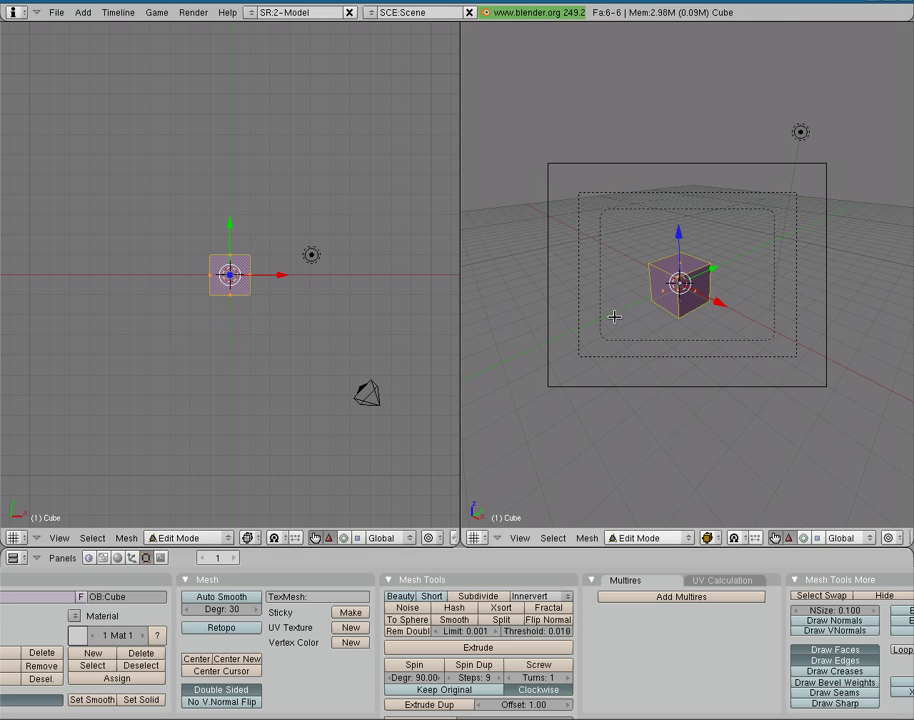
right_click(668, 289)
left_click(664, 290)
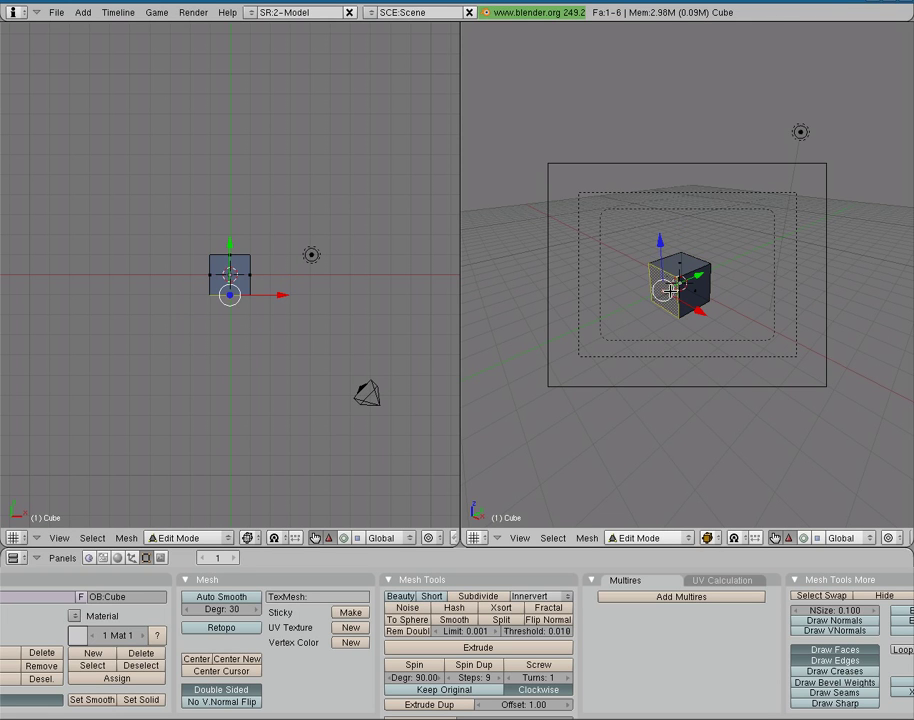
left_click(661, 290)
key("p")
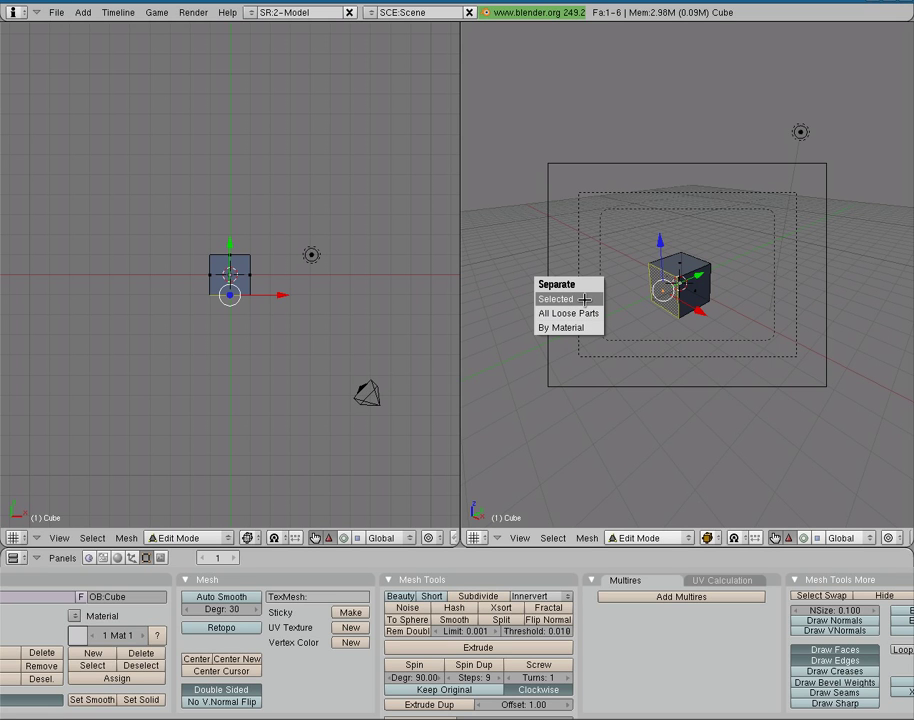
left_click(585, 299)
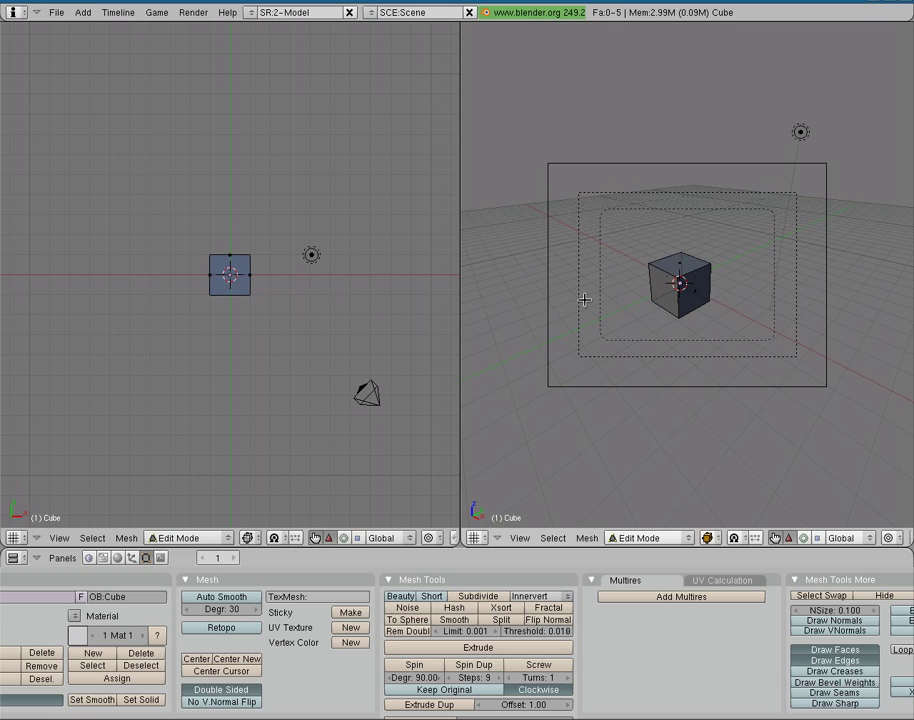
key("Tab")
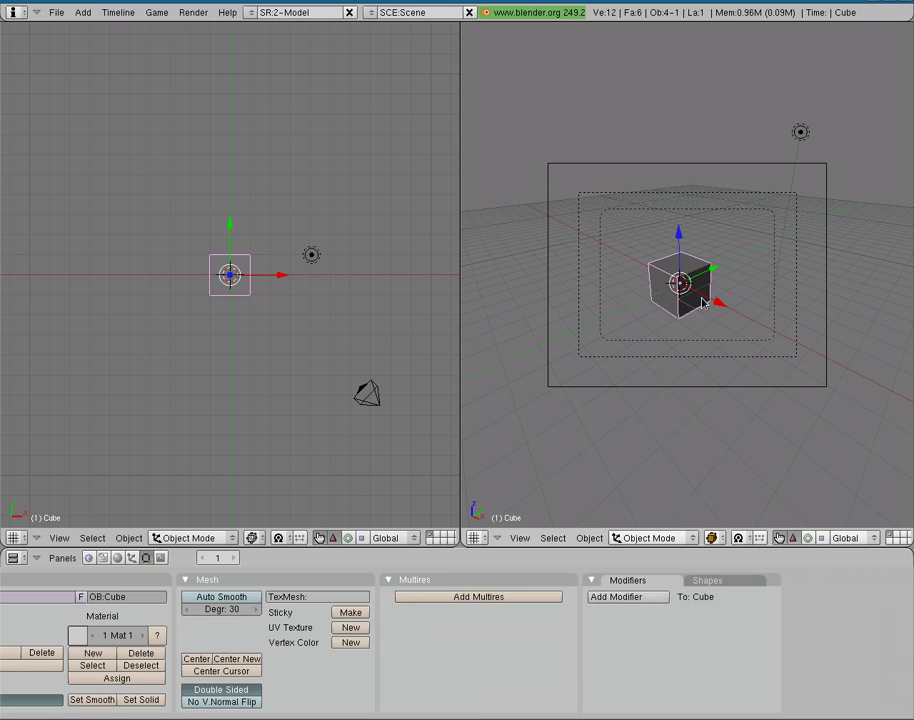
Try moving the cube body and the separated face individually to check that they are independent objects, cancelling each move.
key("g")
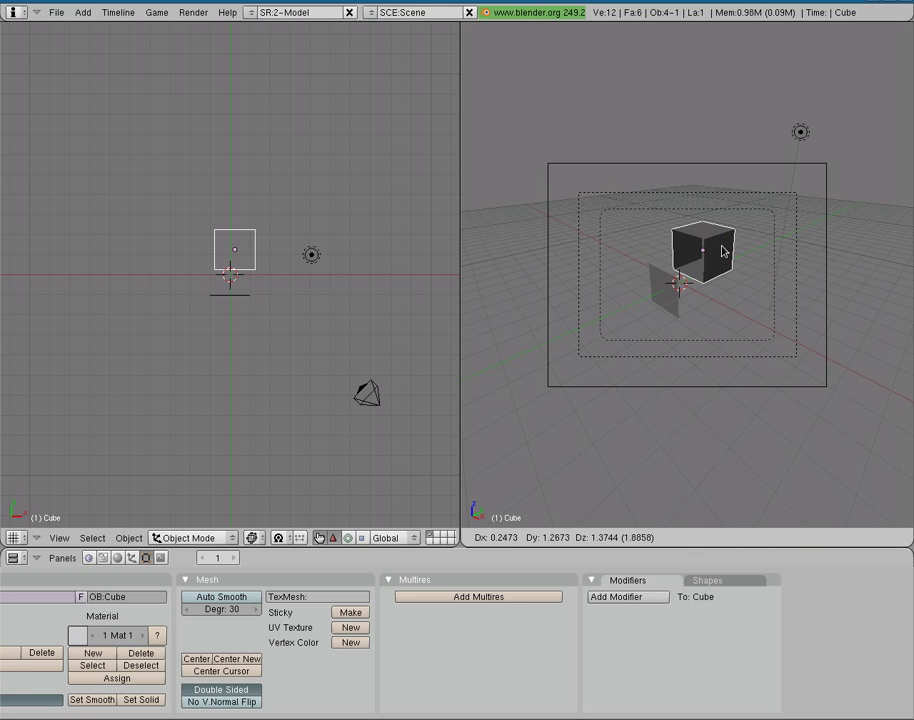
key("Escape")
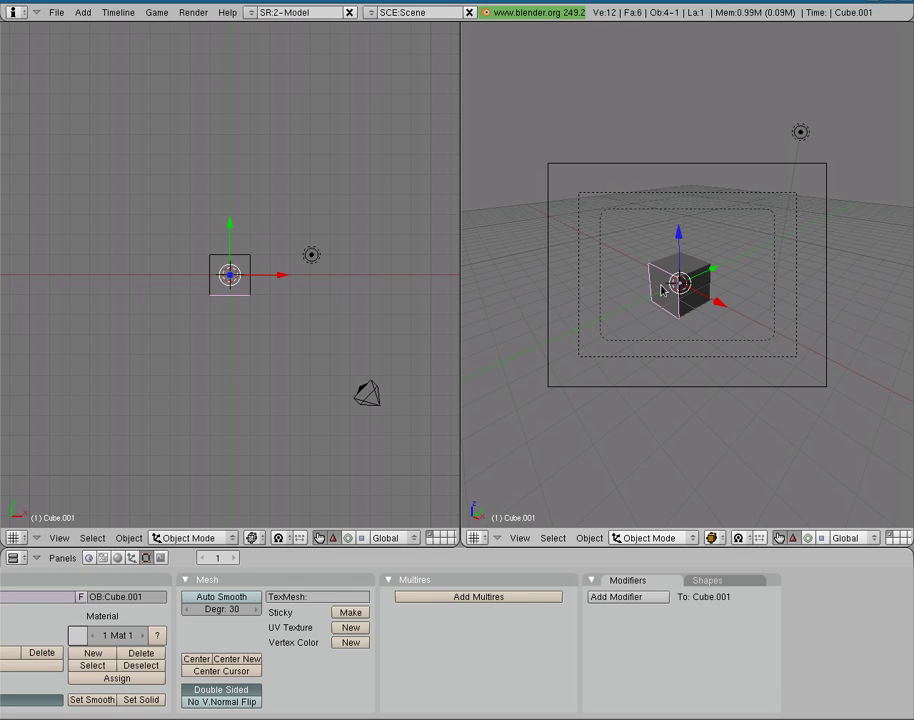
key("g")
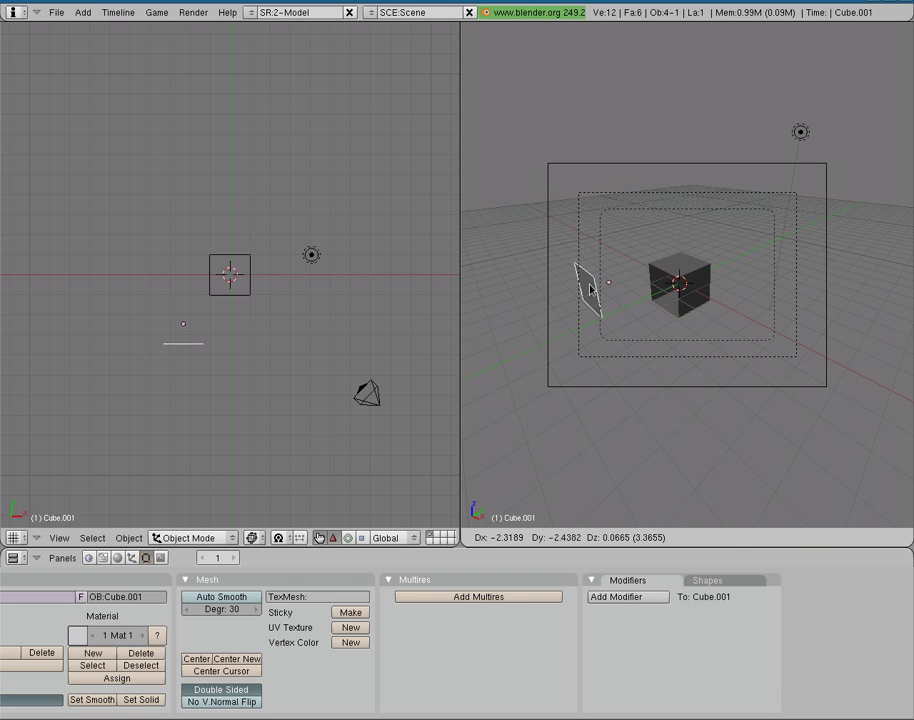
key("Escape")
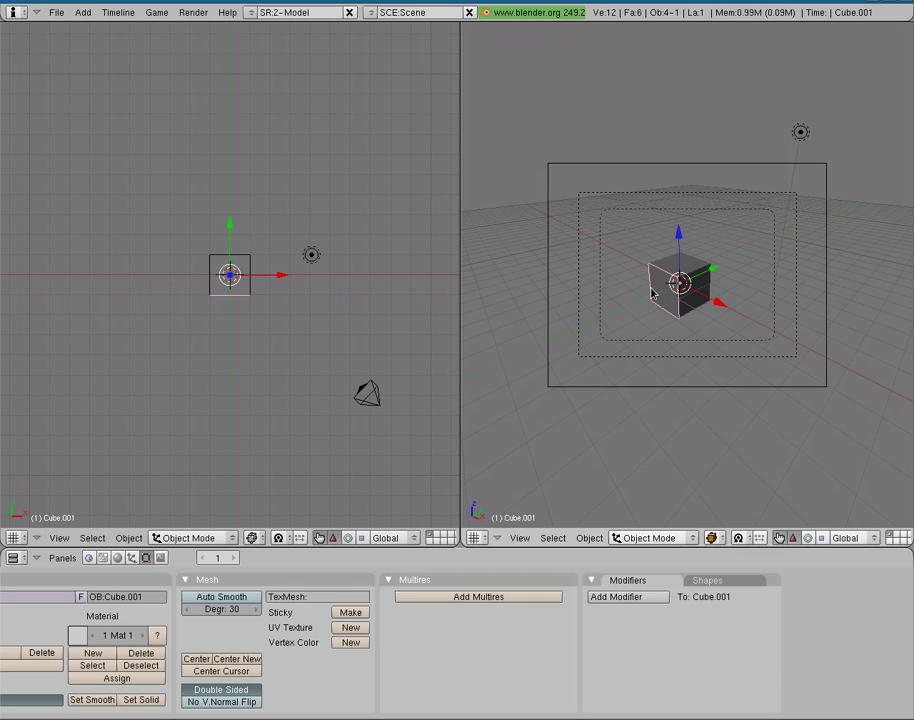
Join the separated face and the cube body back into a single mesh.
right_click(700, 272)
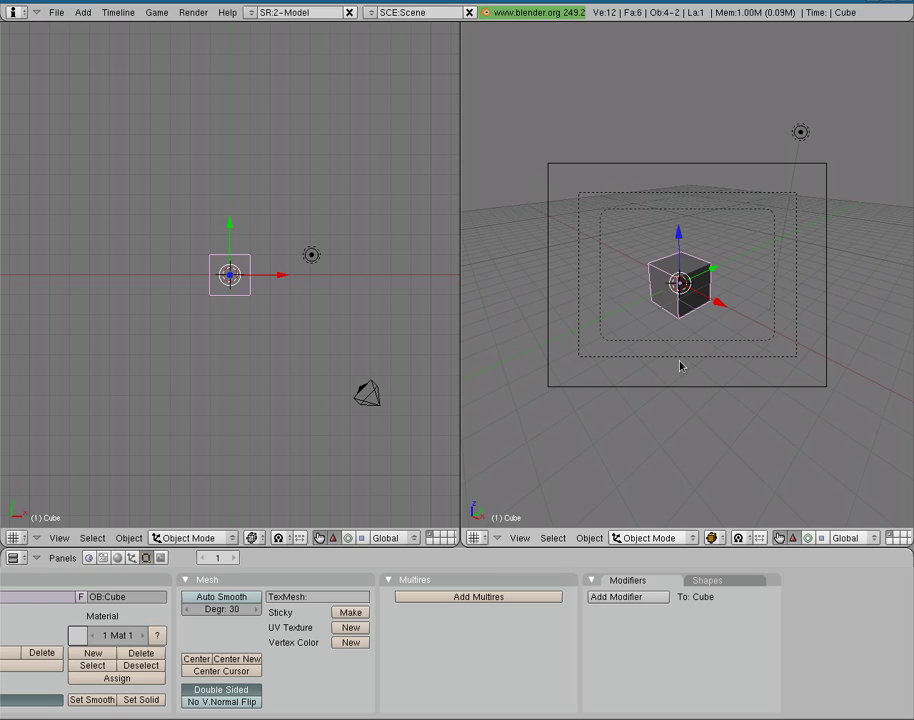
key("ctrl+j")
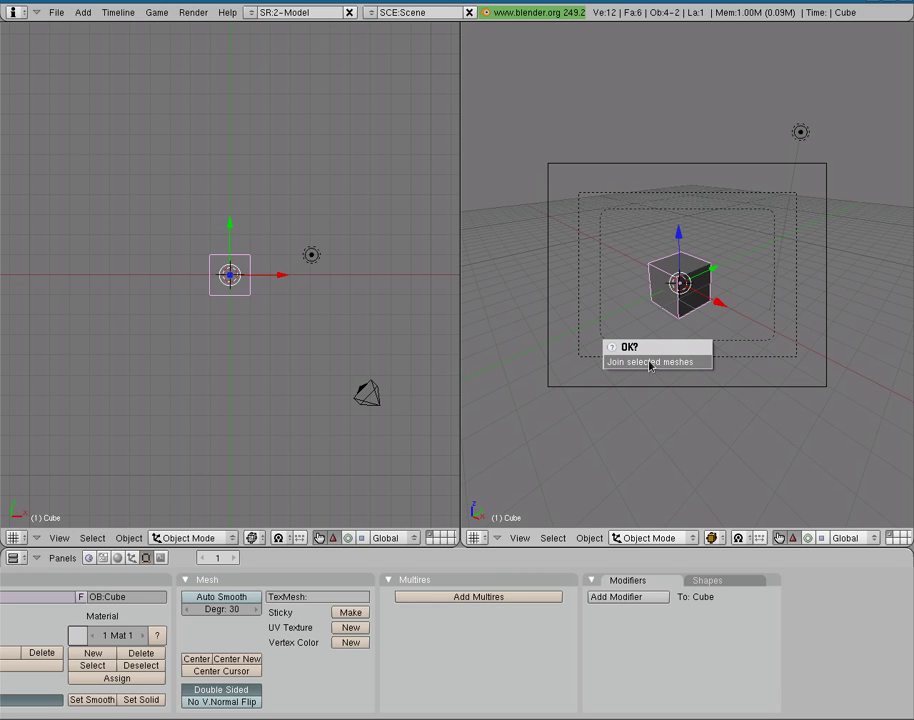
left_click(649, 365)
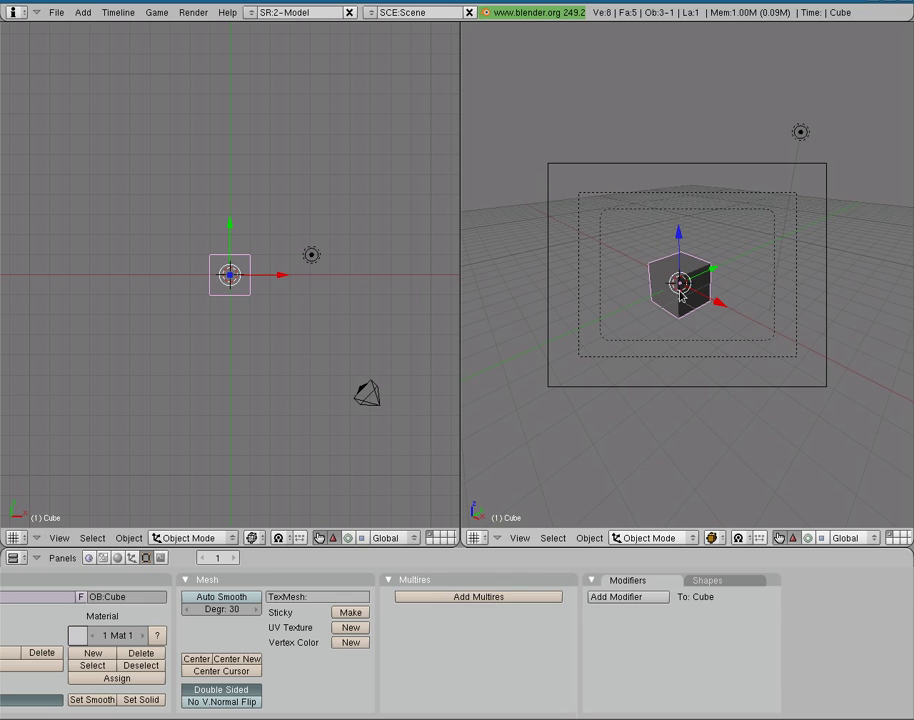
Enter Edit Mode on the joined cube and switch to vertex selection.
key("Tab")
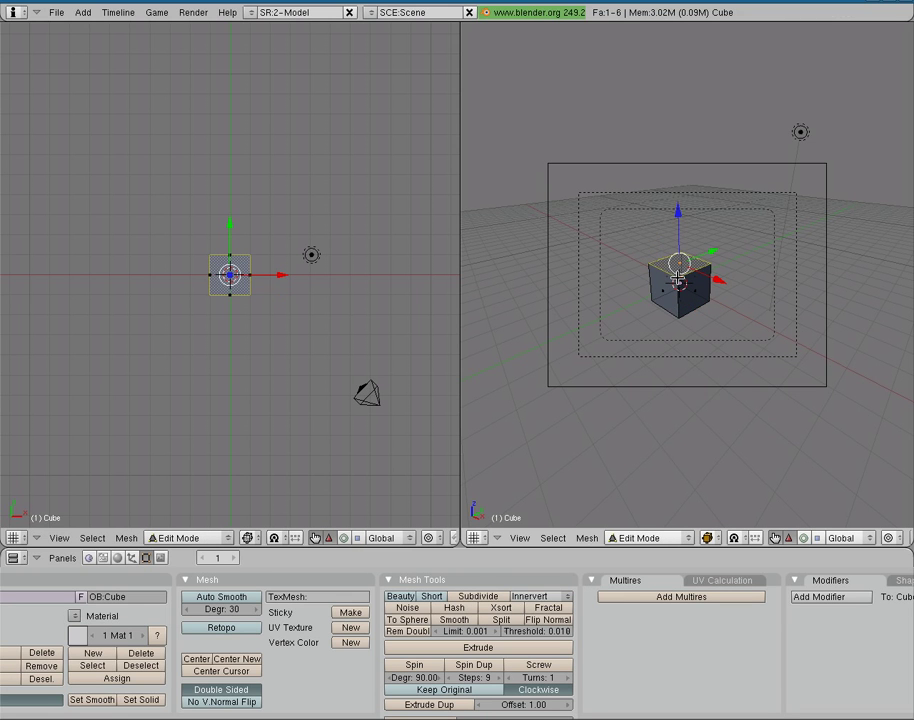
key("ctrl+Tab")
left_click(679, 264)
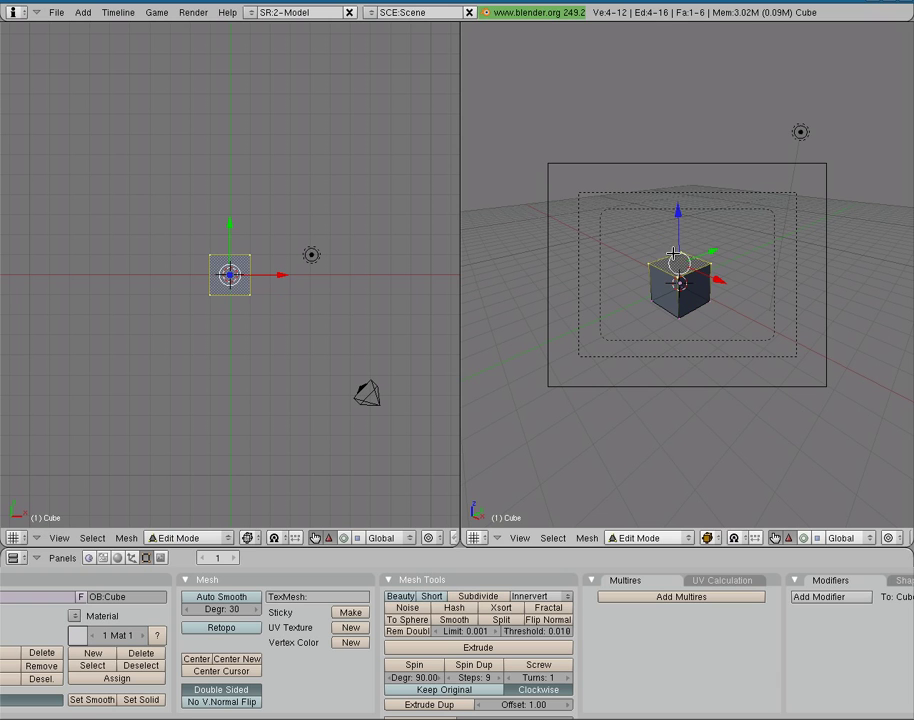
Try moving the upper corner vertex nearest the camera to test whether the joined face is connected.
right_click(680, 272)
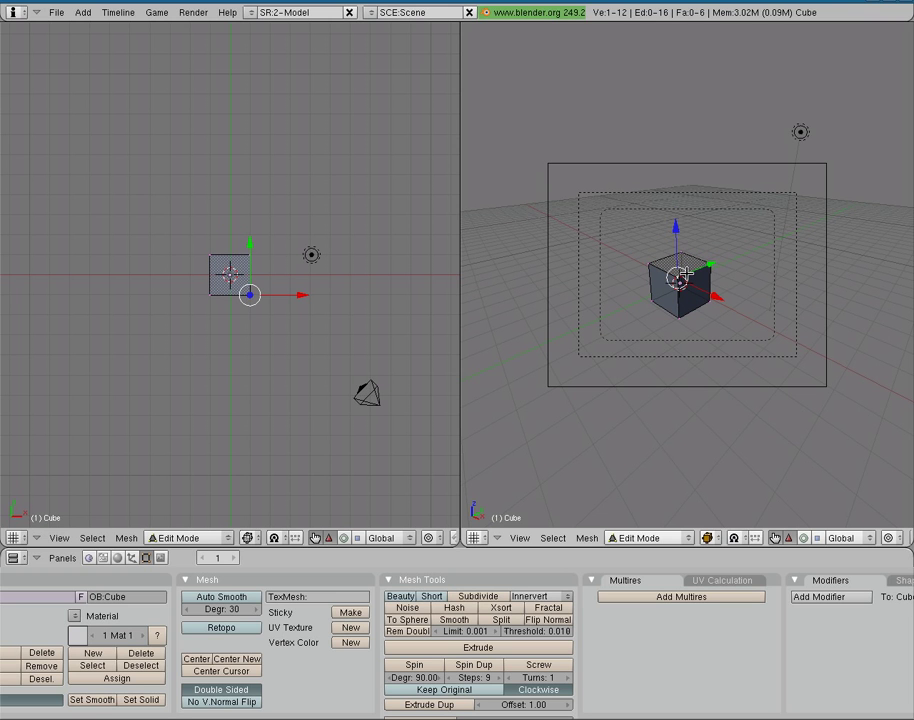
key("g")
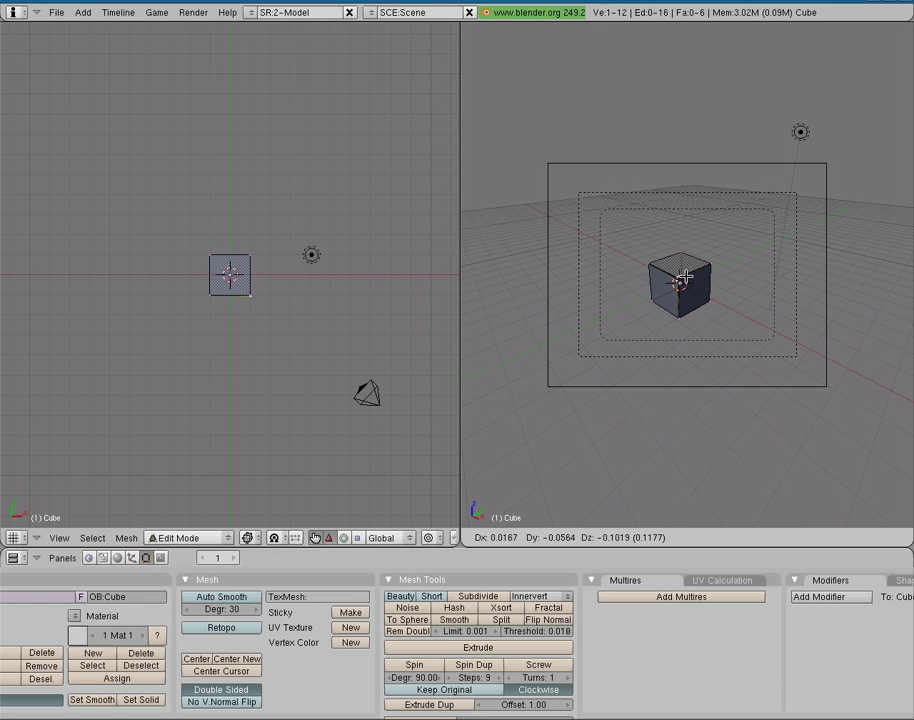
left_click(681, 278)
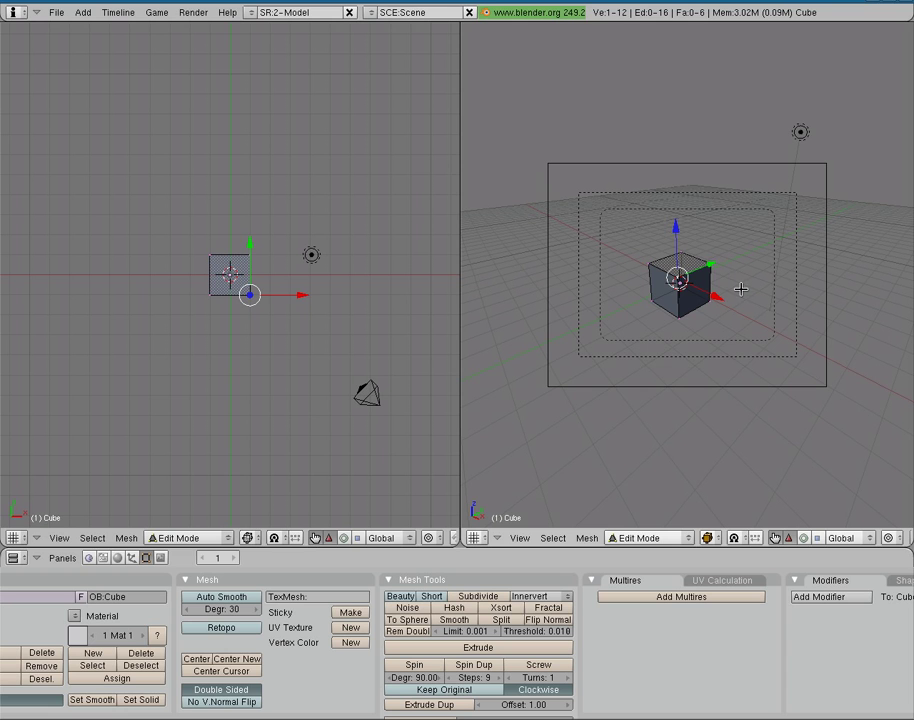
Select all of the cube's vertices and merge the overlapping ones with Remove Doubles.
key("a")
key("a")
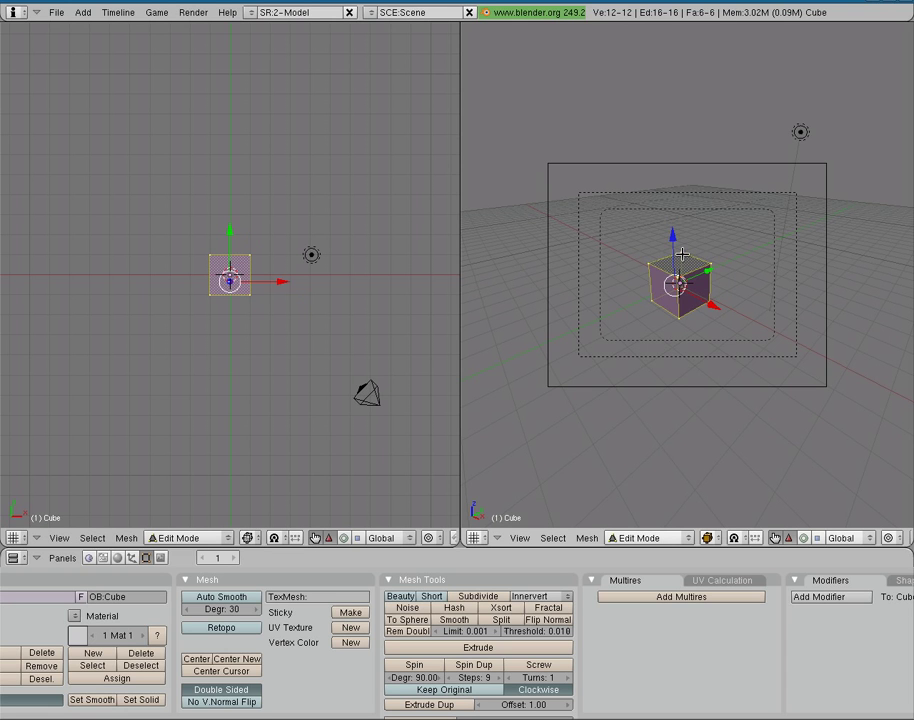
key("w")
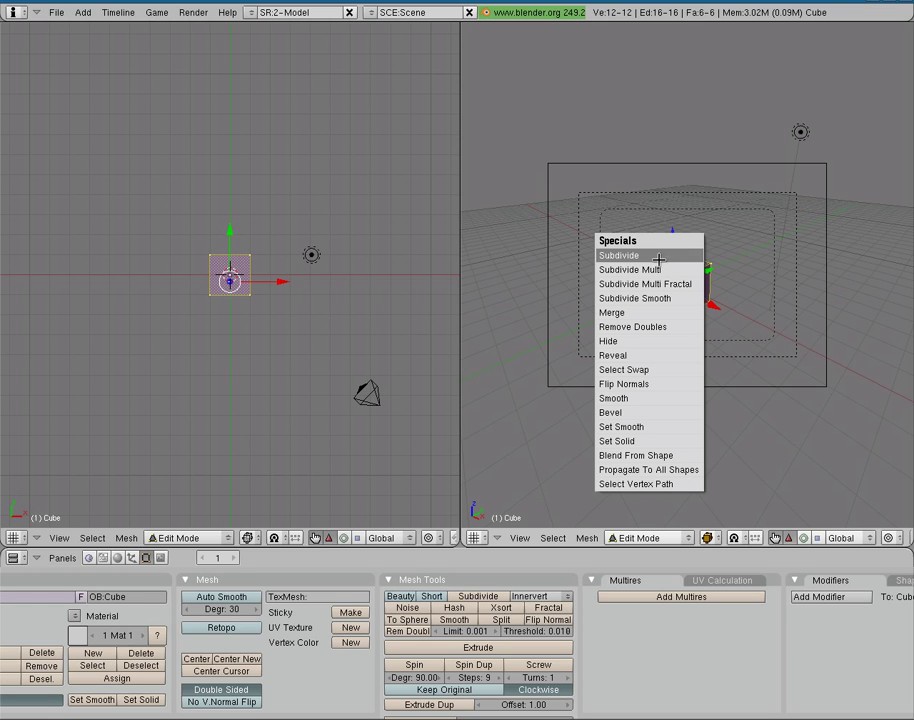
left_click(671, 329)
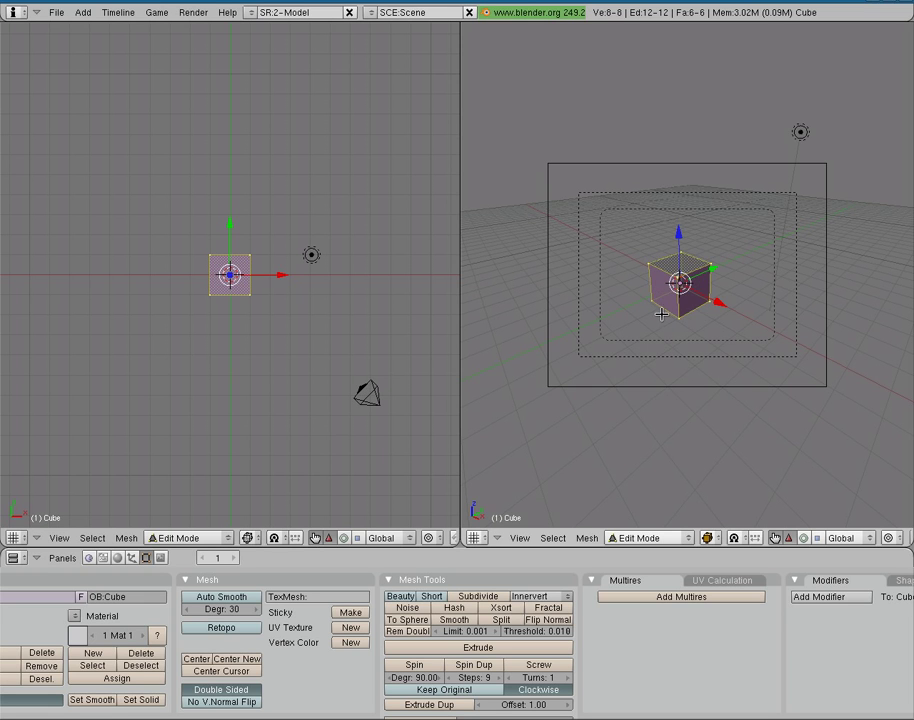
Try moving the merged upper corner vertex nearest the camera to check the connection, cancelling the move.
right_click(688, 282)
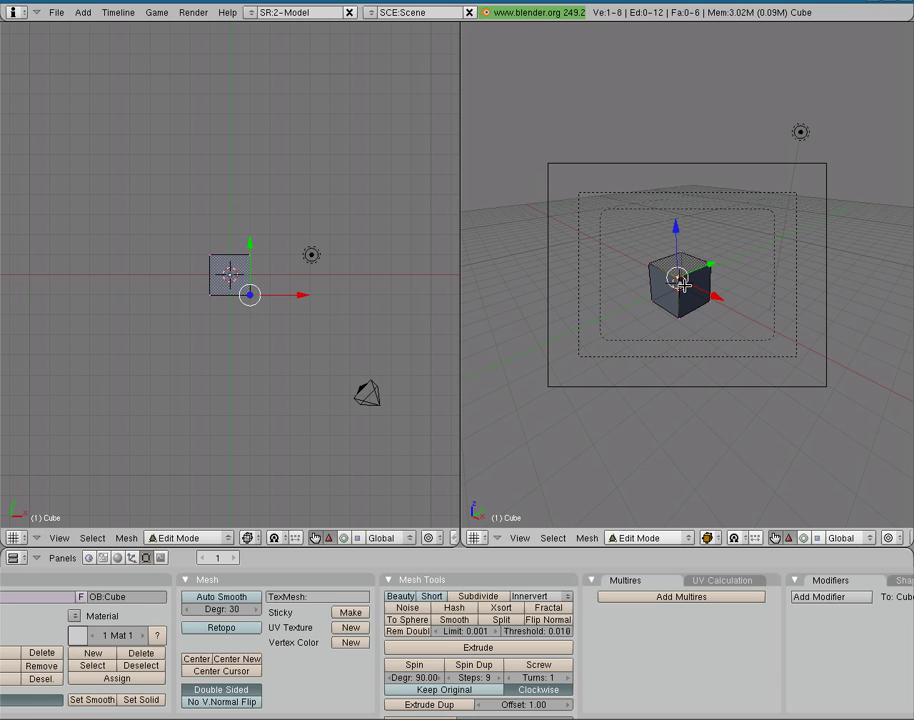
key("g")
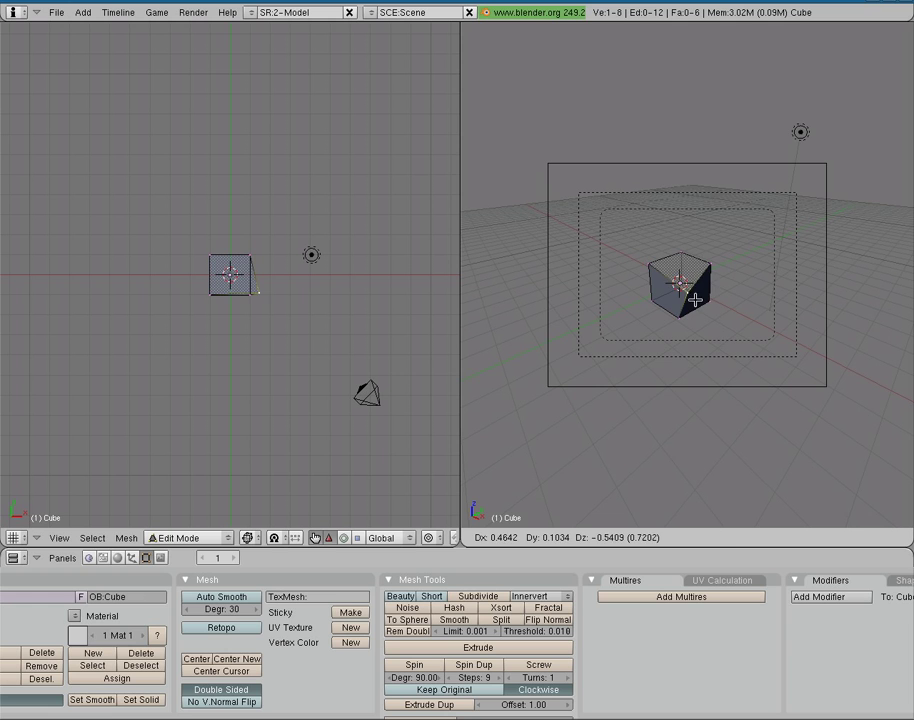
key("Escape")
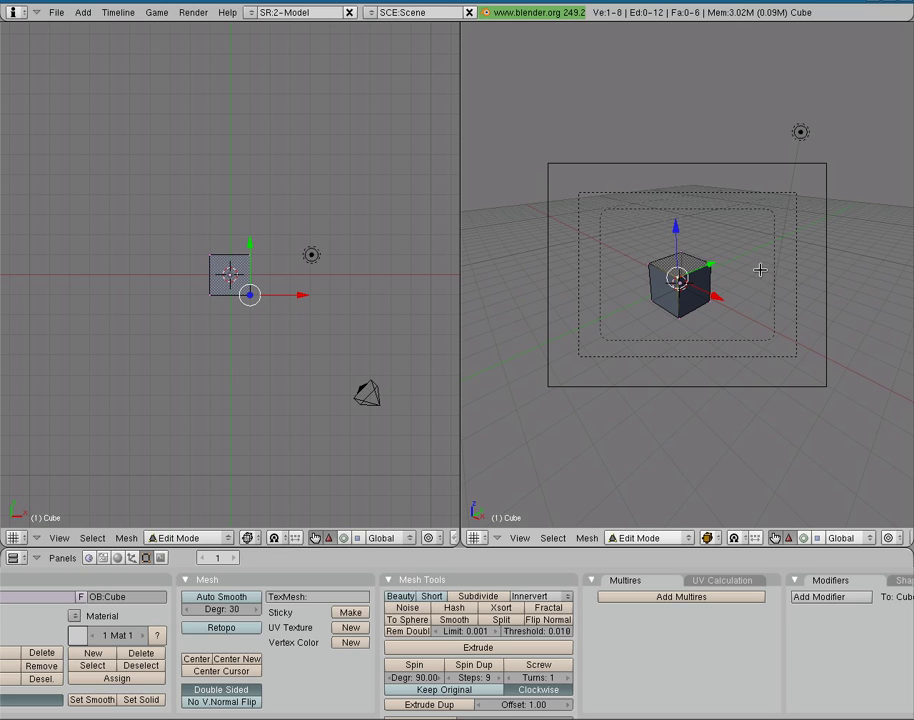
Switch to face selection and delete the cube's front face (negative Y side) with the Faces option.
key("ctrl+Tab")
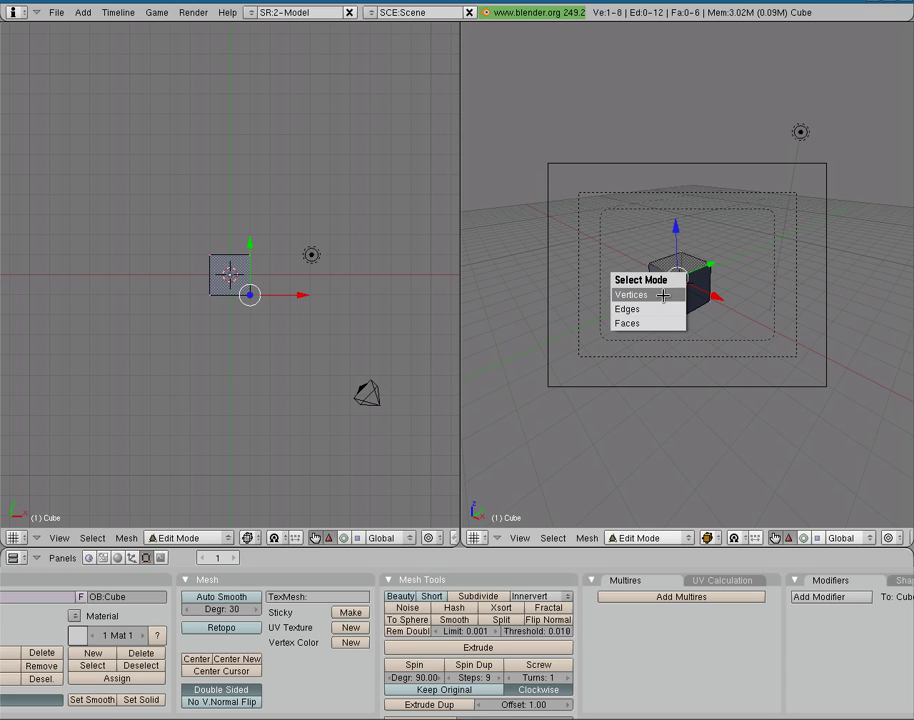
left_click(645, 320)
right_click(669, 300)
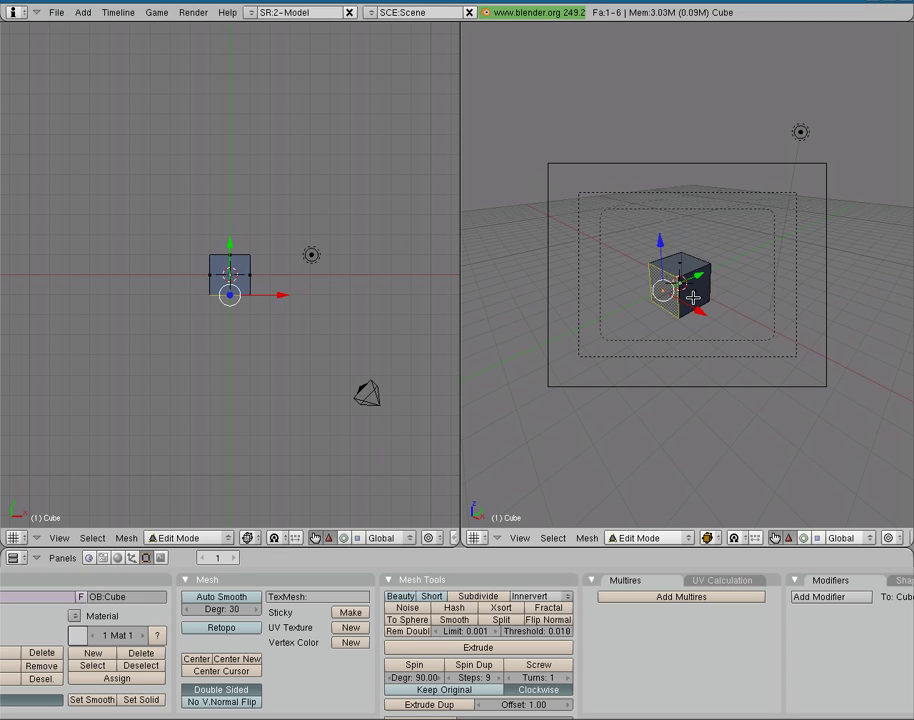
key("x")
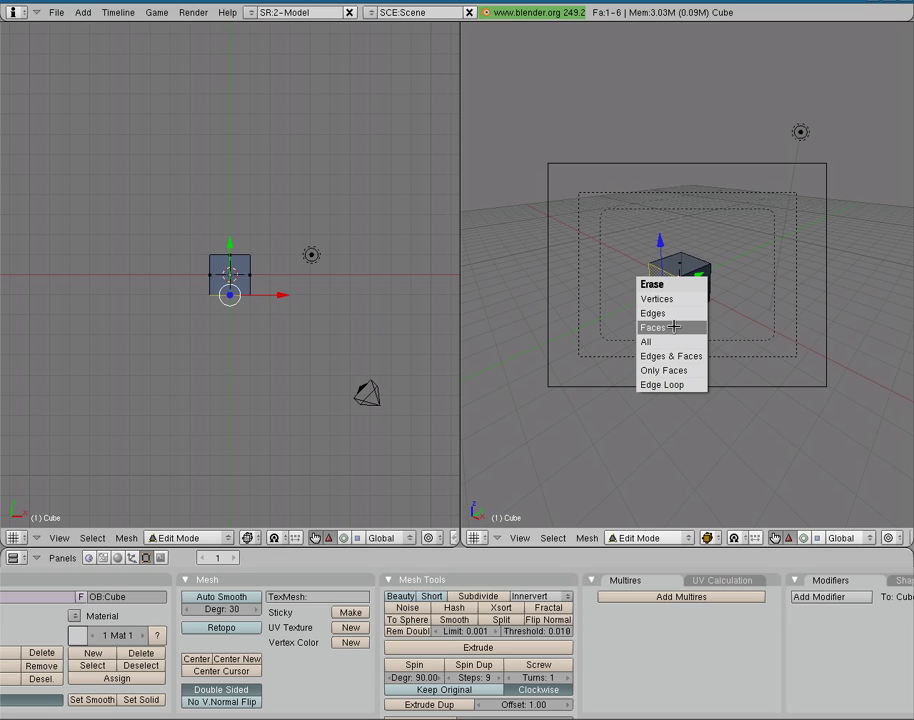
left_click(674, 327)
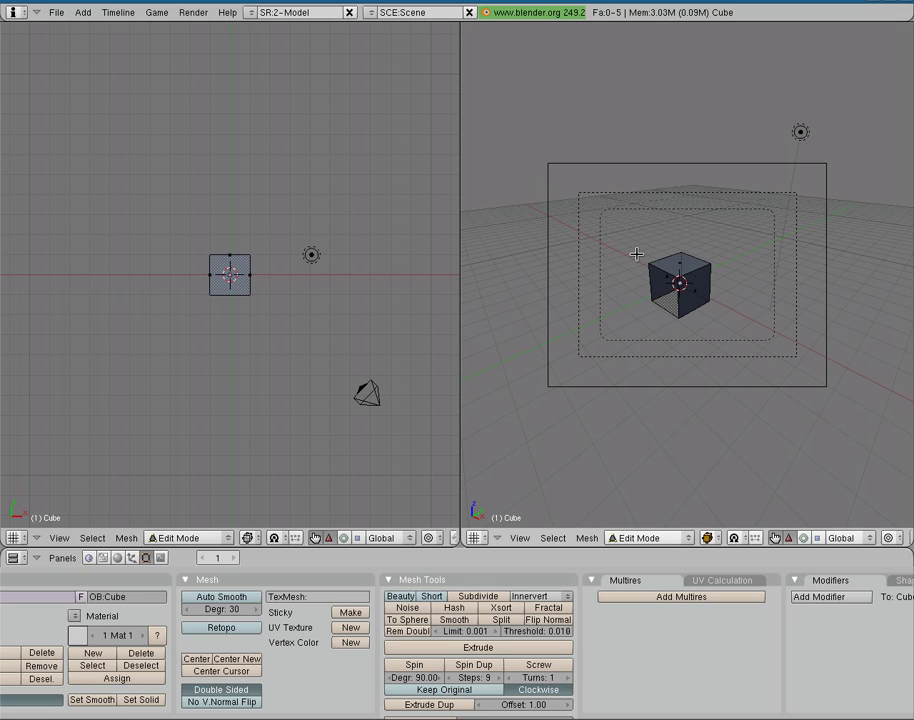
Switch to vertex selection, select the four vertices around the cube's open front side and scale them to 0.
key("ctrl+Tab")
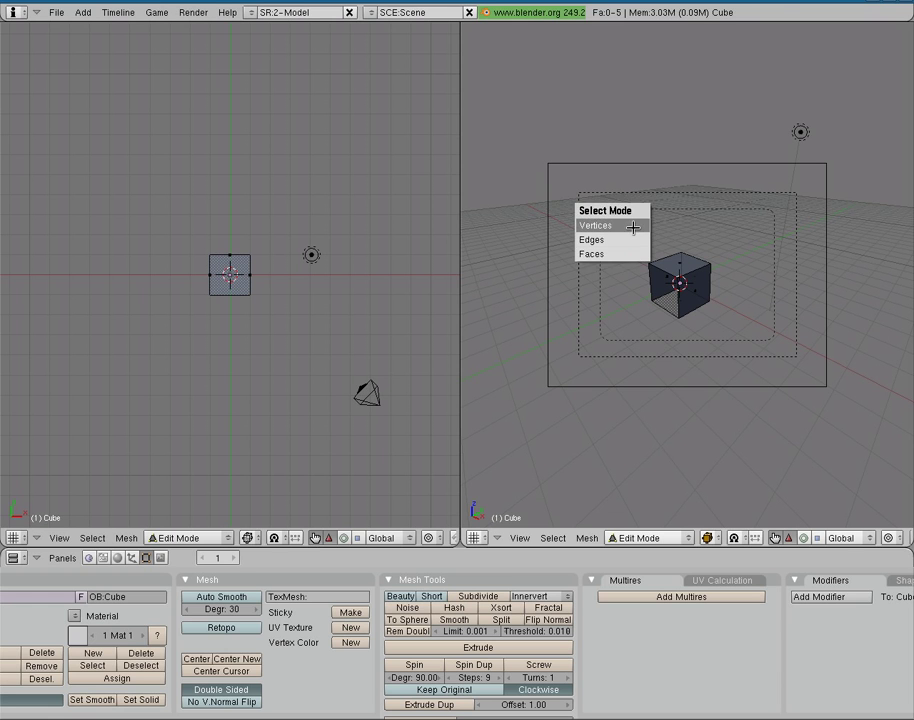
left_click(633, 228)
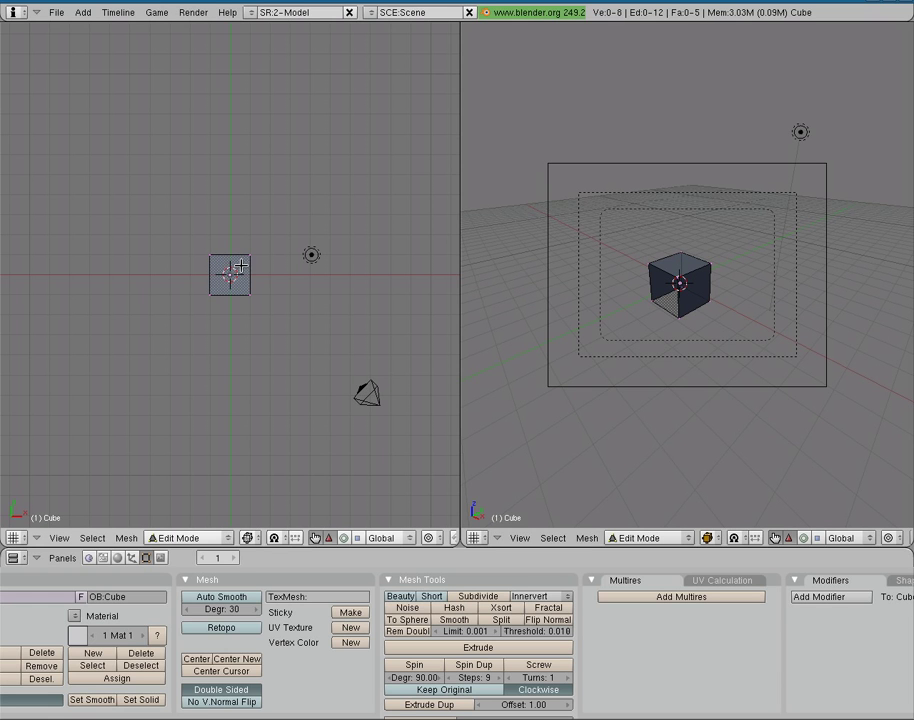
right_click(249, 294)
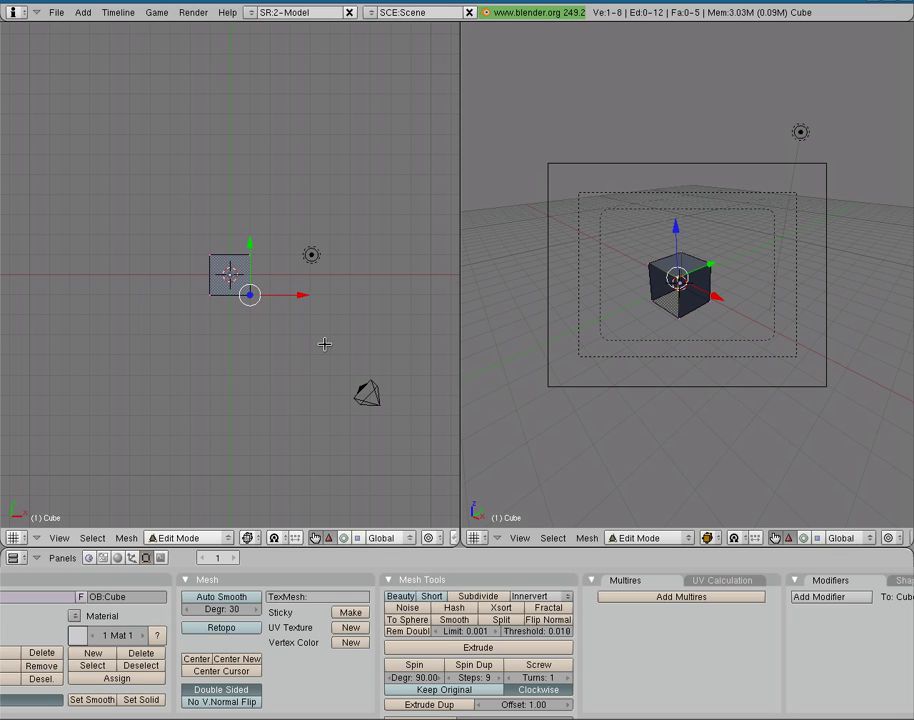
key("b")
left_click_drag(196, 286, 262, 306)
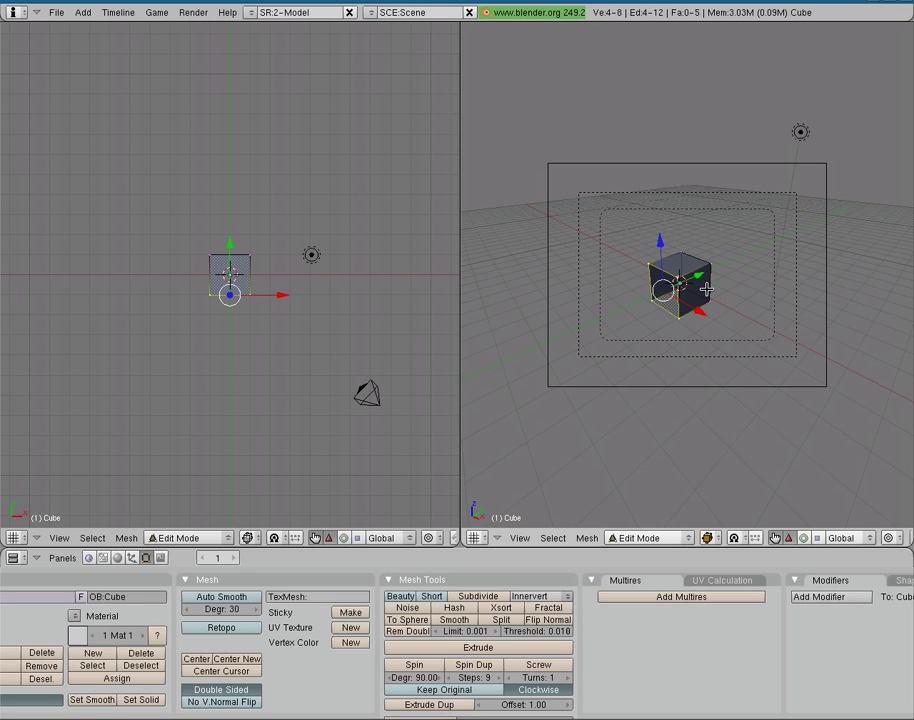
key("s")
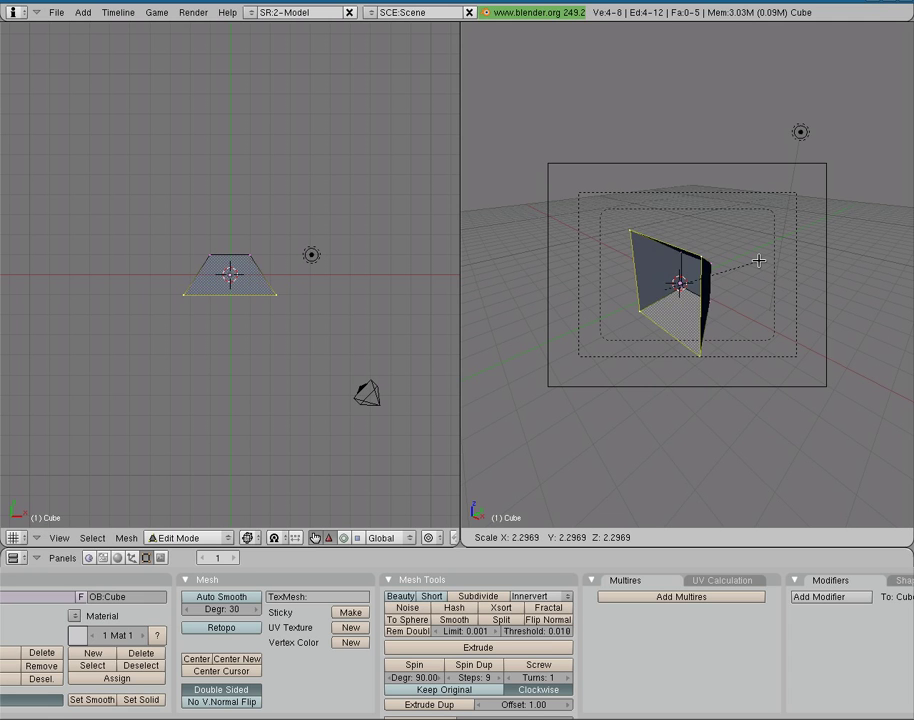
type("0")
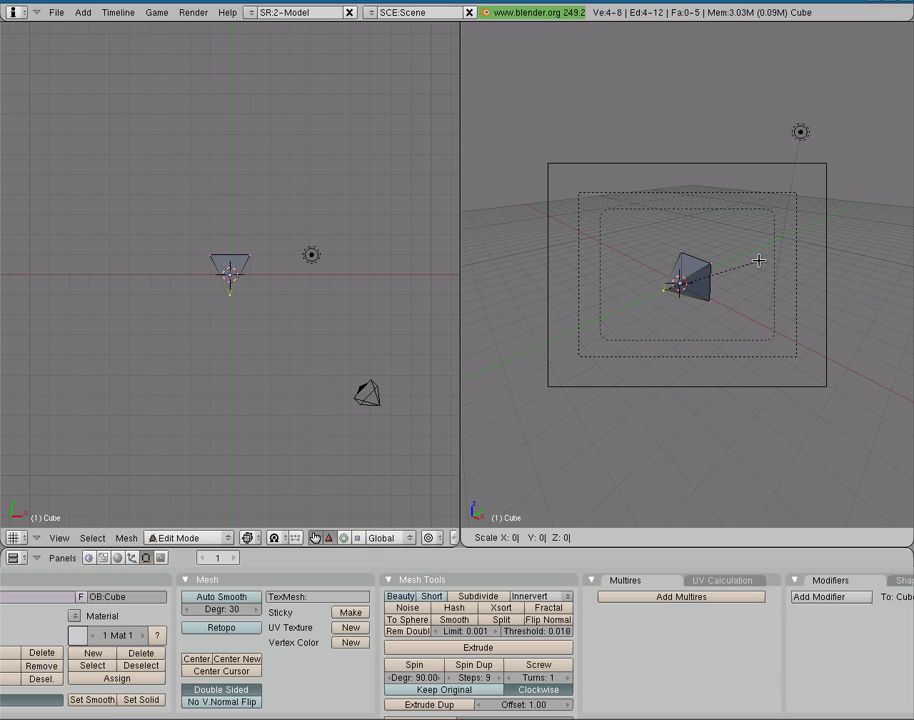
key("Return")
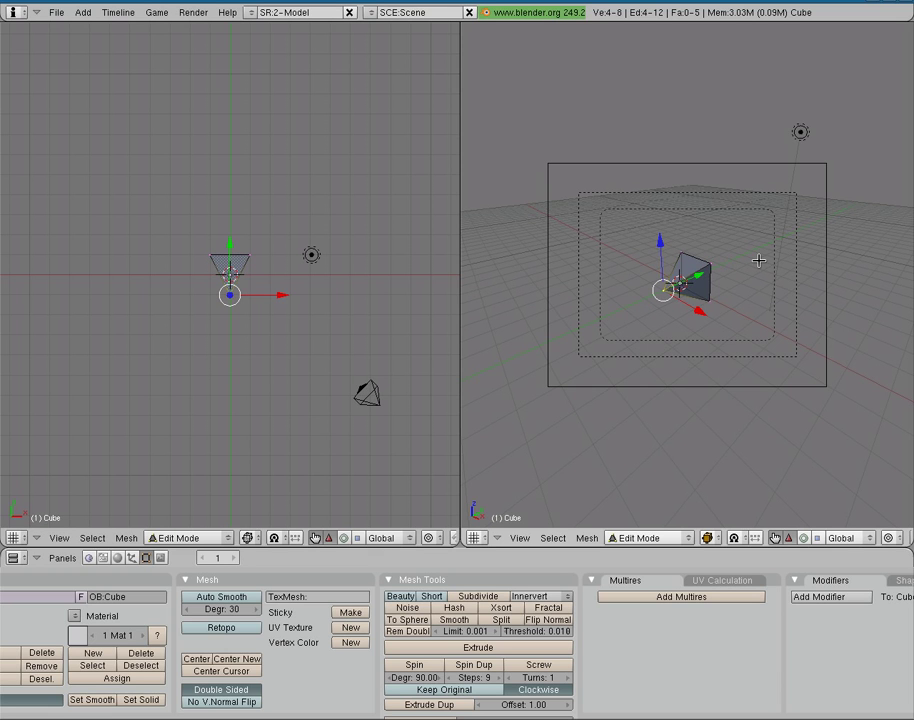
Try moving a single vertex at the collapsed tip to test whether the overlapping vertices are connected.
right_click(679, 289)
key("g")
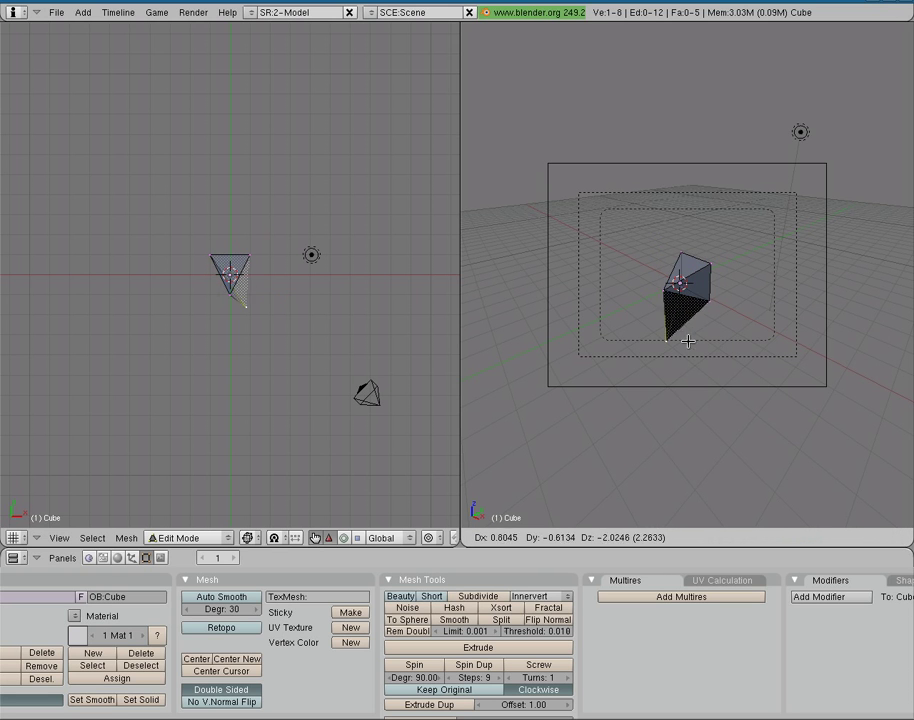
left_click(683, 287)
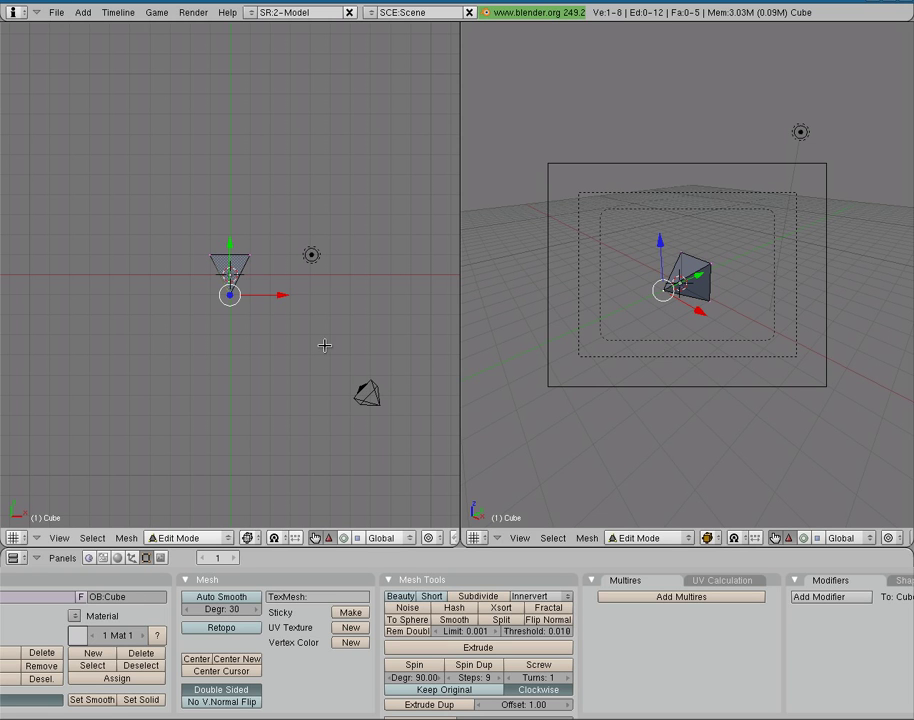
Box-select the four overlapping vertices at the tip and merge them with Remove Doubles.
key("b")
left_click_drag(255, 312, 210, 288)
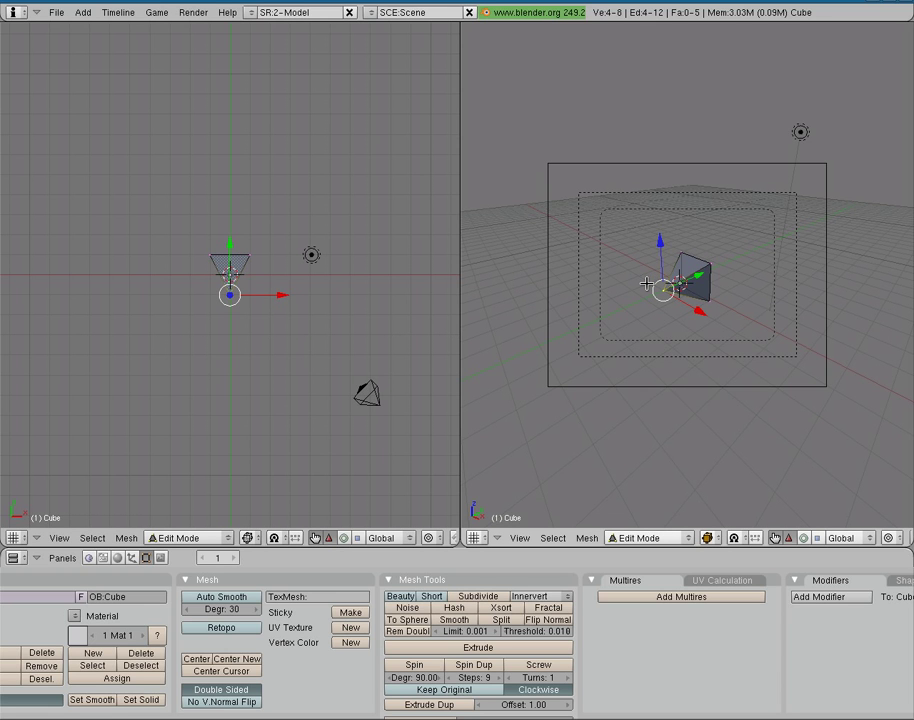
key("w")
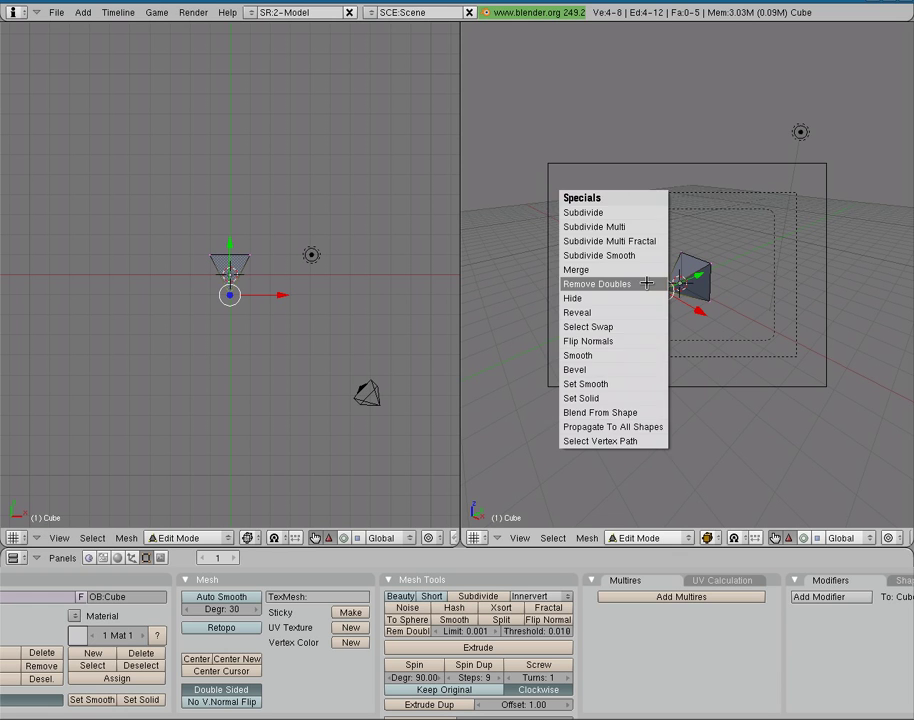
left_click(646, 283)
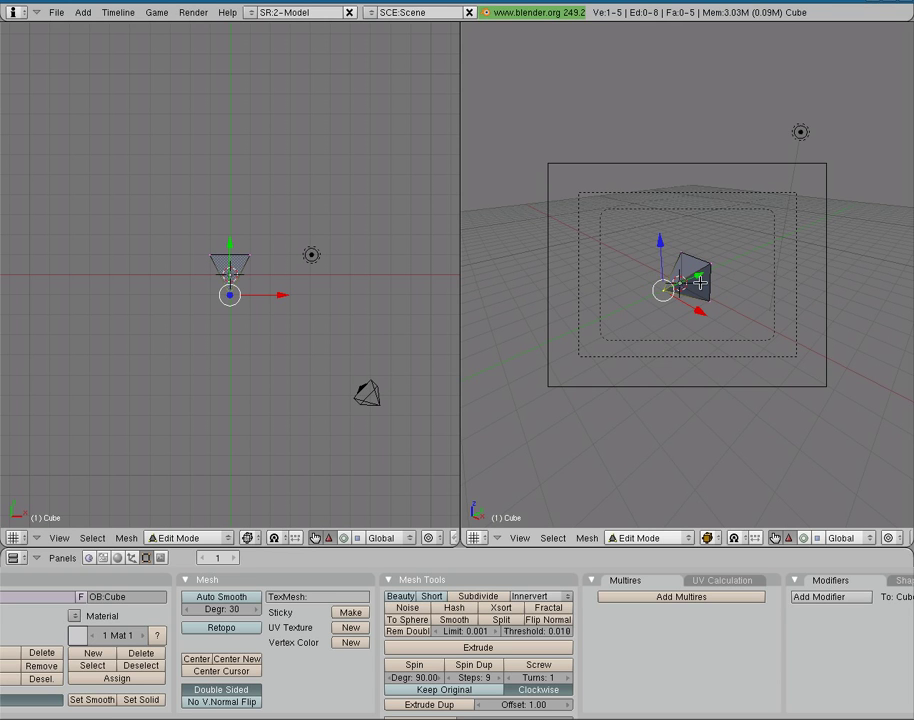
Try moving the merged tip vertex to check that the adjoining faces follow it.
right_click(670, 284)
key("g")
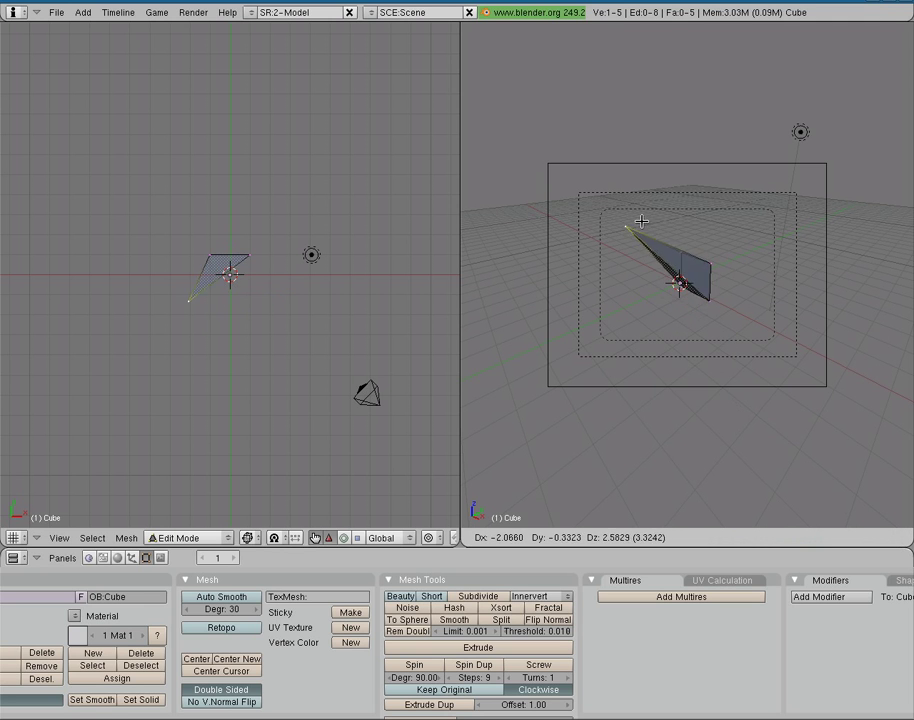
left_click(674, 303)
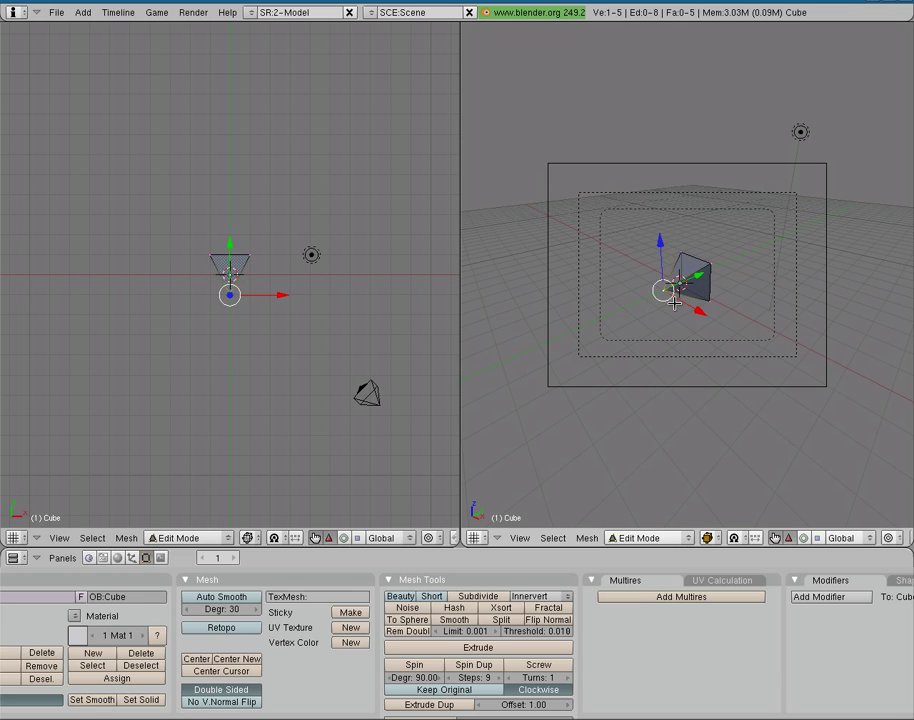
In Object Mode, add a UV sphere with 32 segments, 32 rings and radius 1.00, and move it above the pyramid toward negative X.
key("Tab")
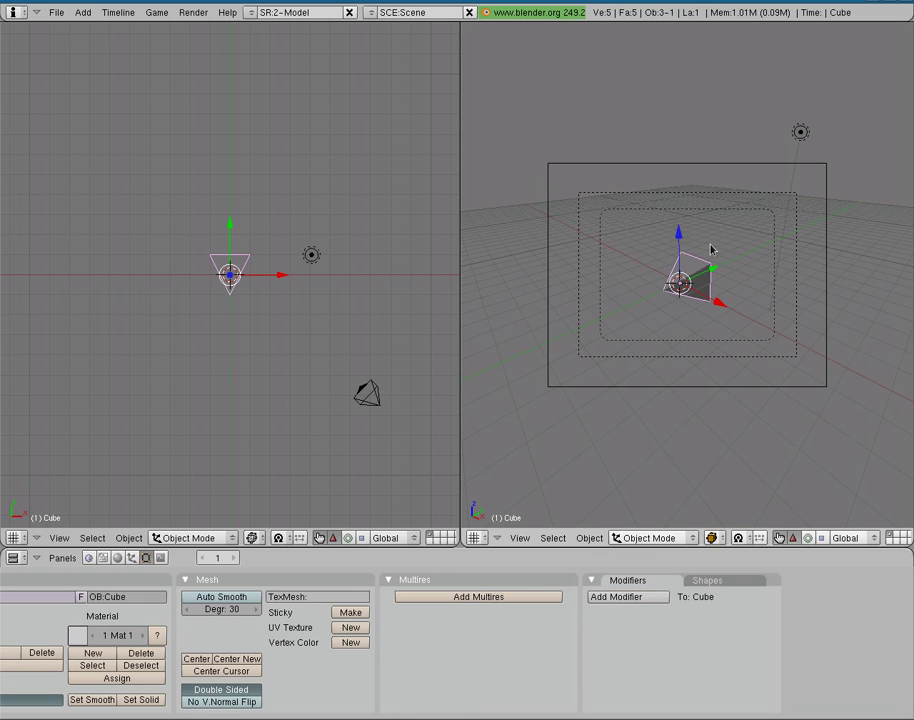
key("space")
mouse_move(742, 235)
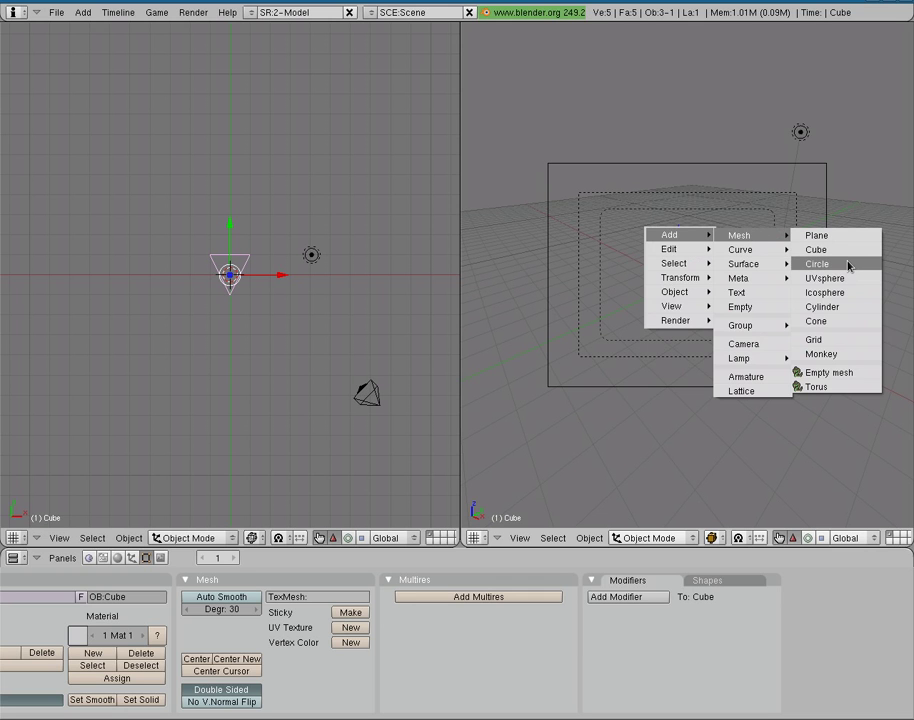
left_click(824, 279)
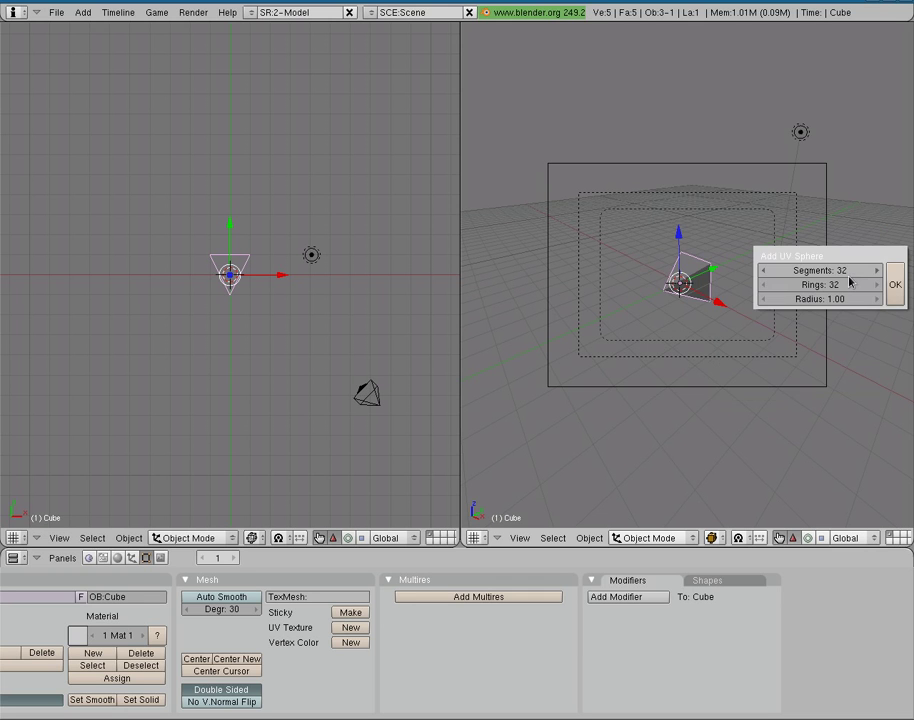
left_click(891, 283)
key("g")
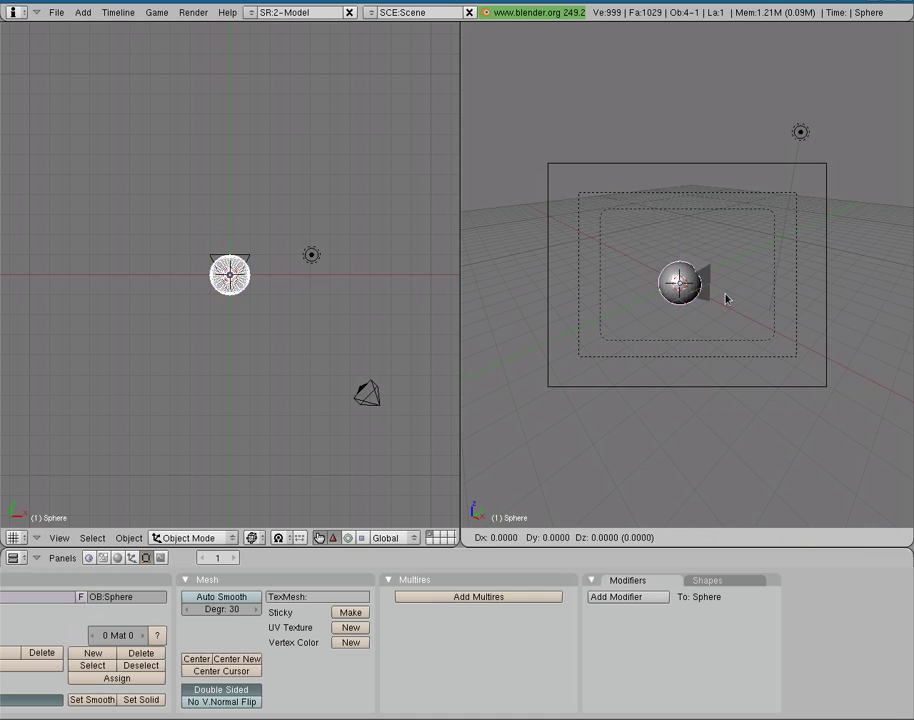
left_click(679, 241)
Join the sphere with the pyramid-shaped cube mesh and test moving the joined object, cancelling the move.
right_click(706, 269, "shift")
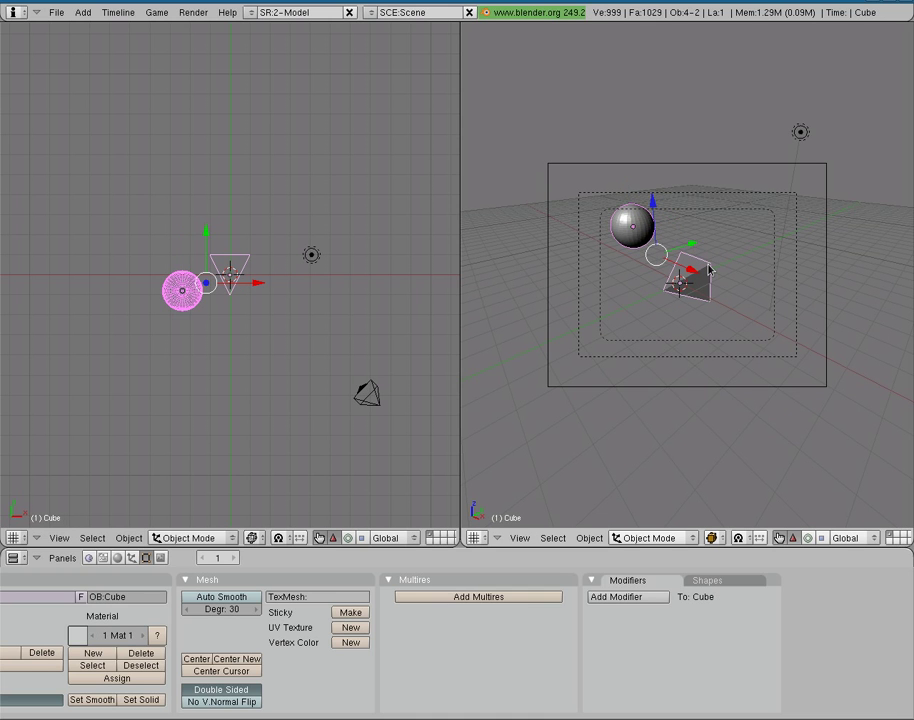
key("ctrl+j")
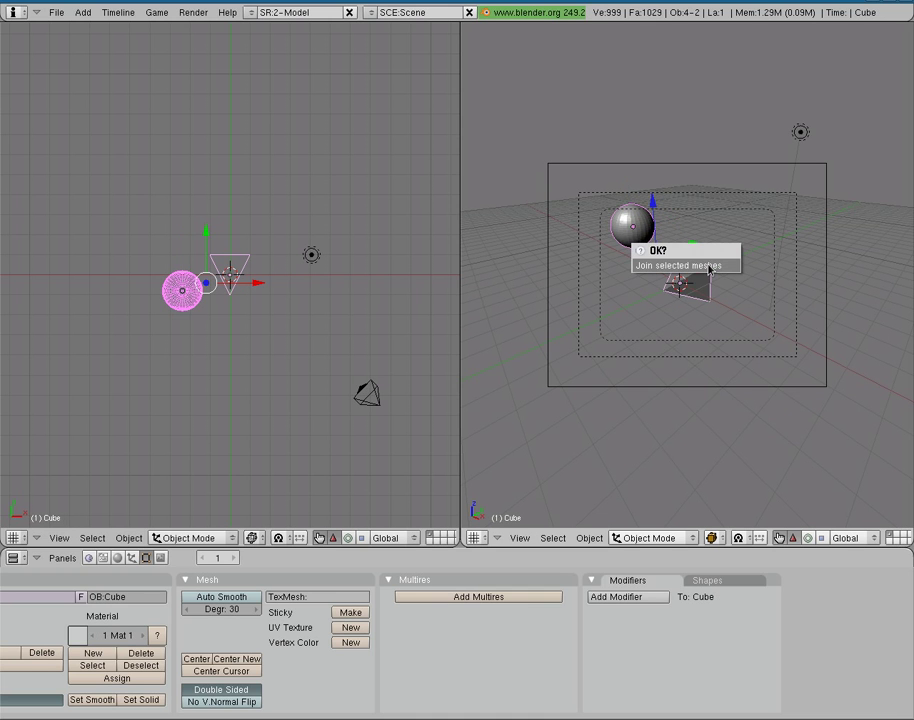
left_click(708, 266)
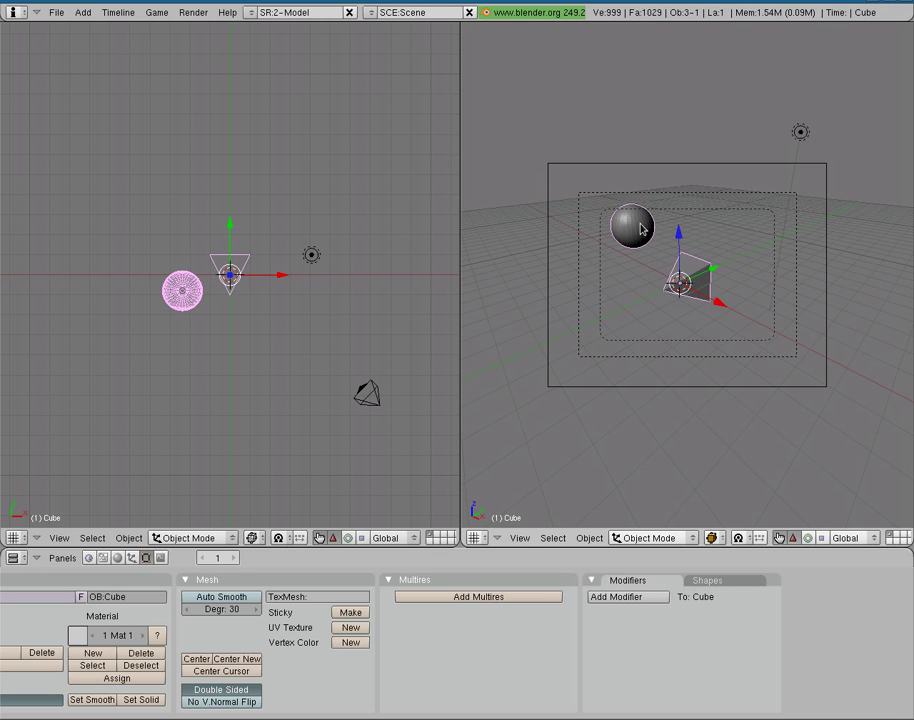
key("g")
key("Escape")
Add a Bezier Circle curve and move it below the sphere, toward negative X and negative Y.
key("space")
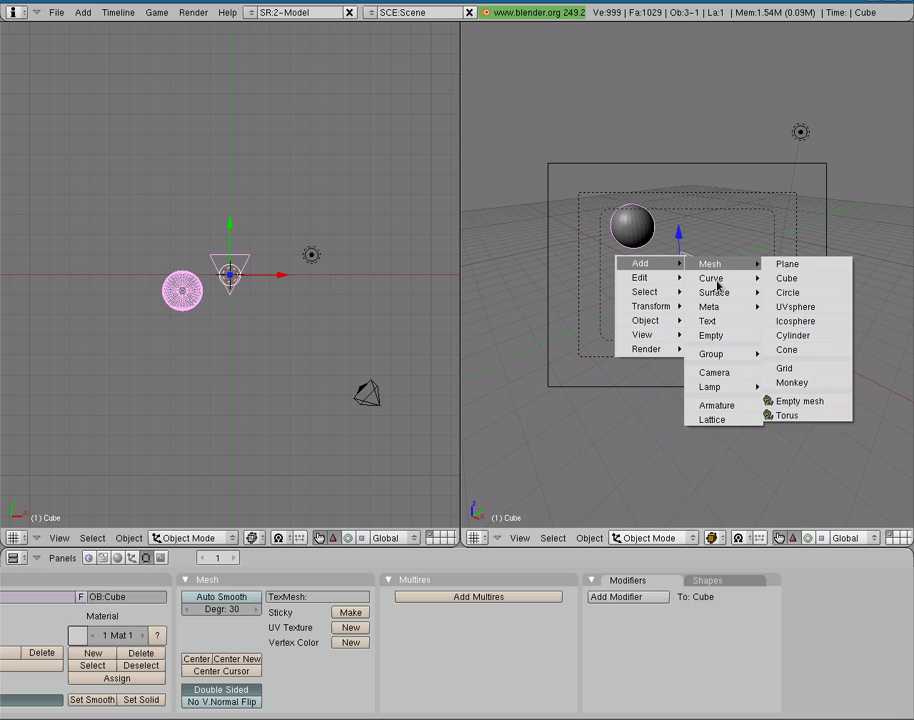
mouse_move(710, 283)
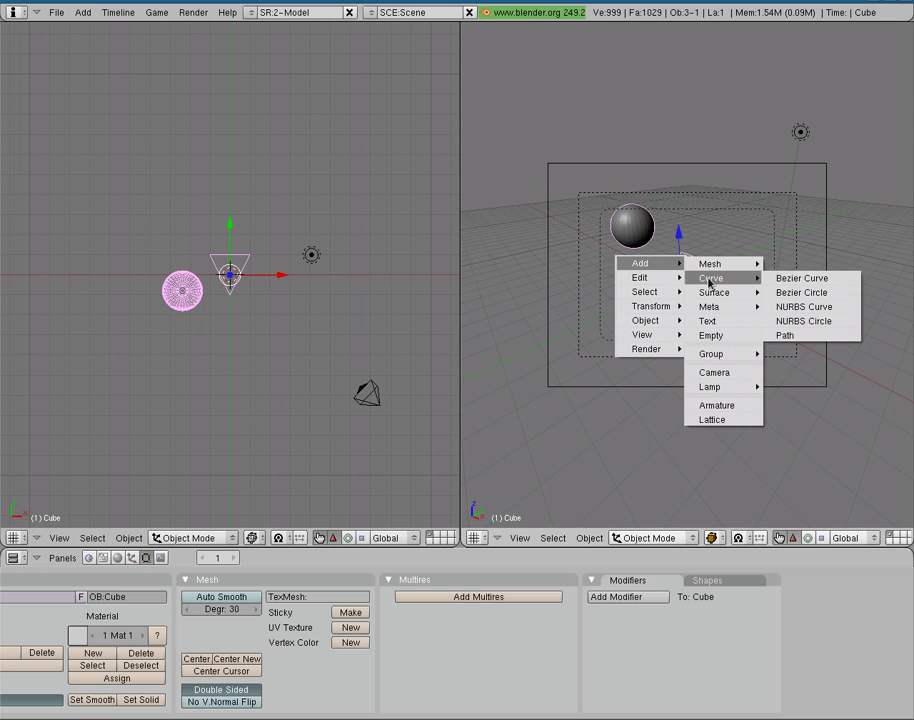
left_click(822, 296)
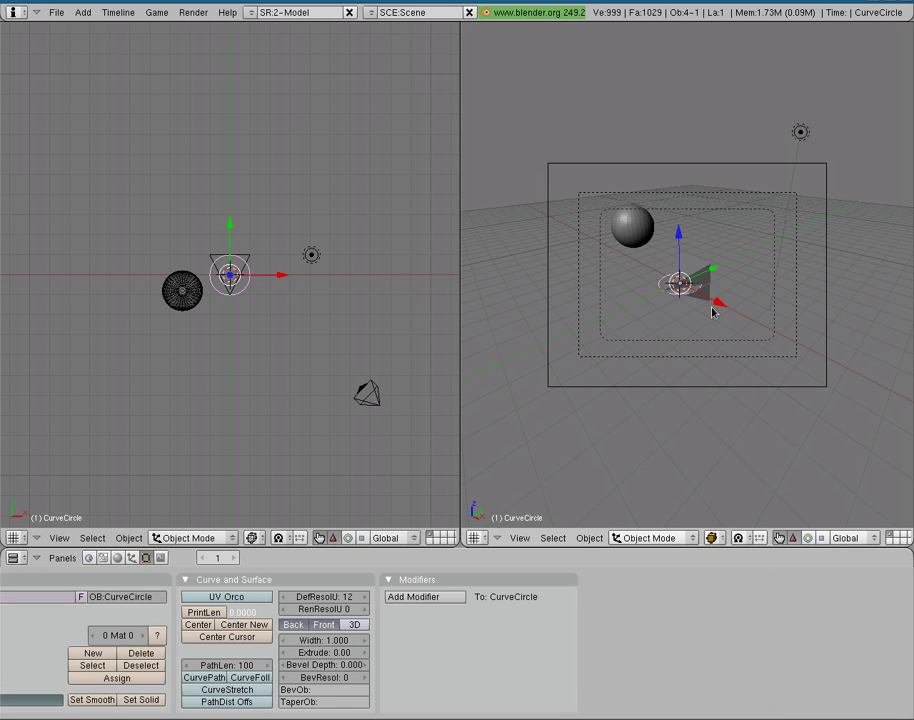
key("g")
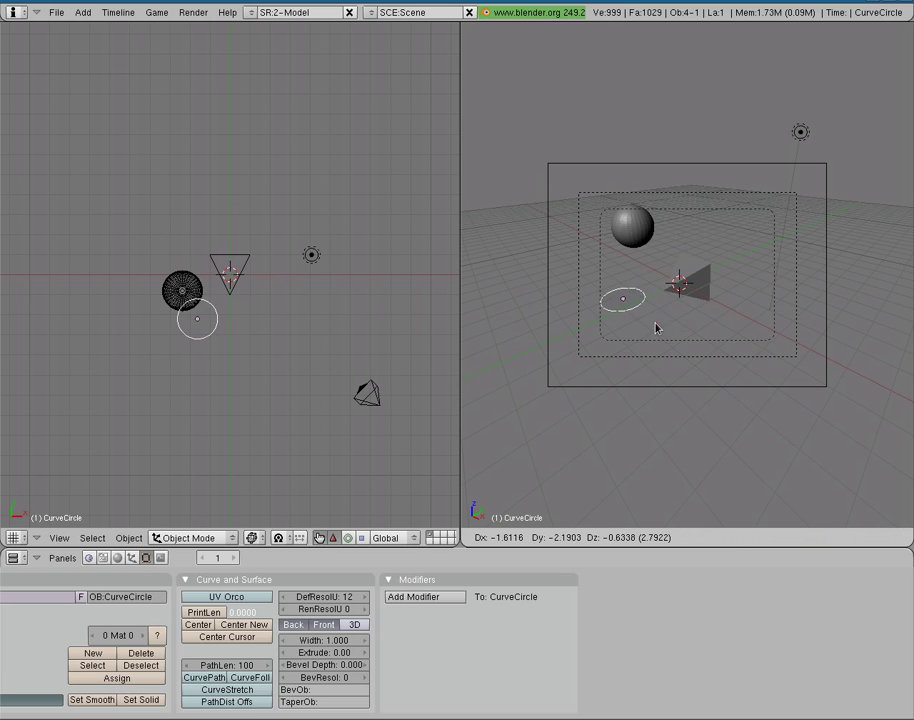
left_click(657, 326)
Try to join the Bezier circle with the combined sphere and pyramid mesh.
right_click(694, 272, "shift")
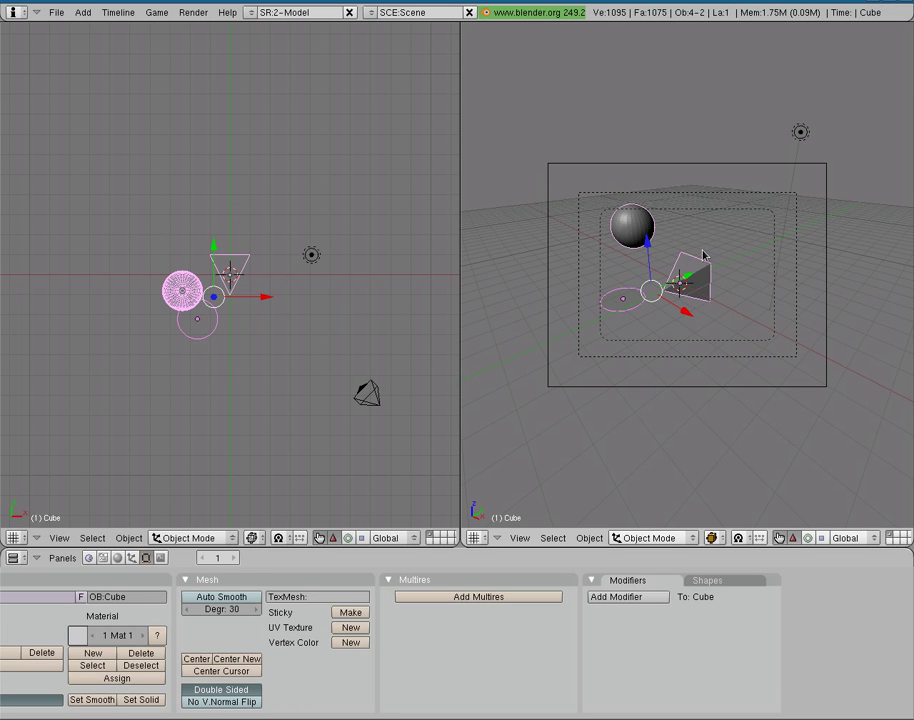
key("ctrl+j")
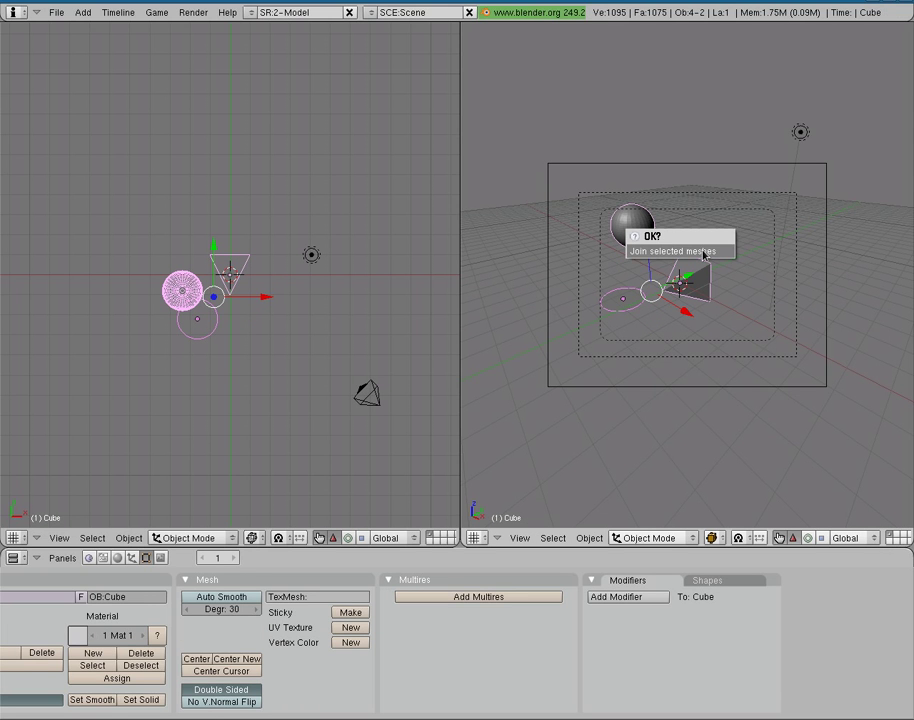
left_click(704, 254)
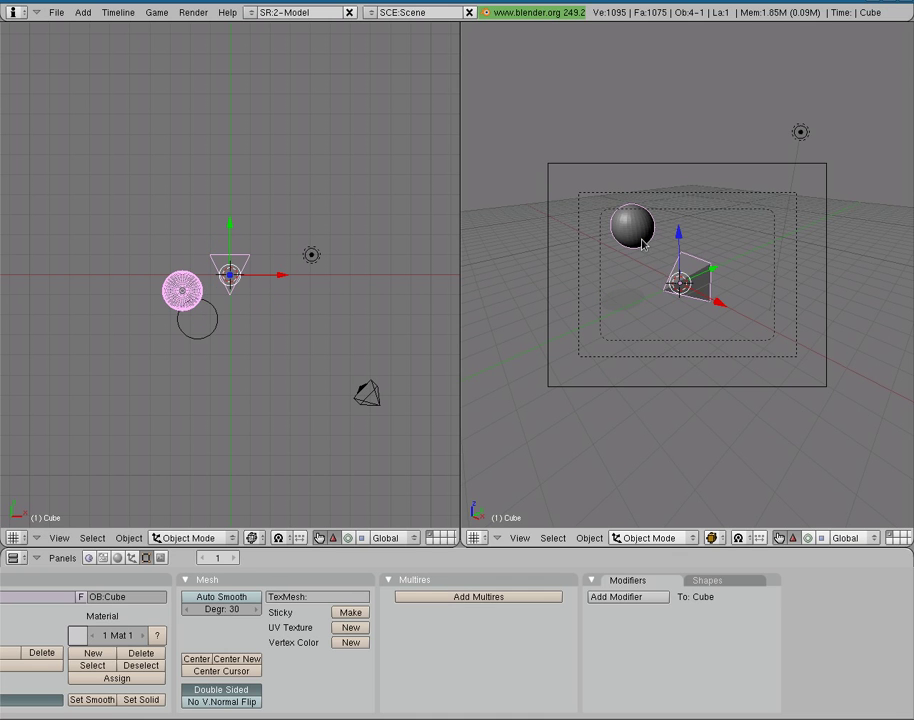
Undo and redo the attempted join several times to compare the circle before and after it.
key("ctrl+z")
key("ctrl+shift+z")
key("ctrl+z")
key("ctrl+shift+z")
key("ctrl+z")
key("ctrl+shift+z")
Select the Bezier circle and convert it from a curve to a mesh.
right_click(630, 300)
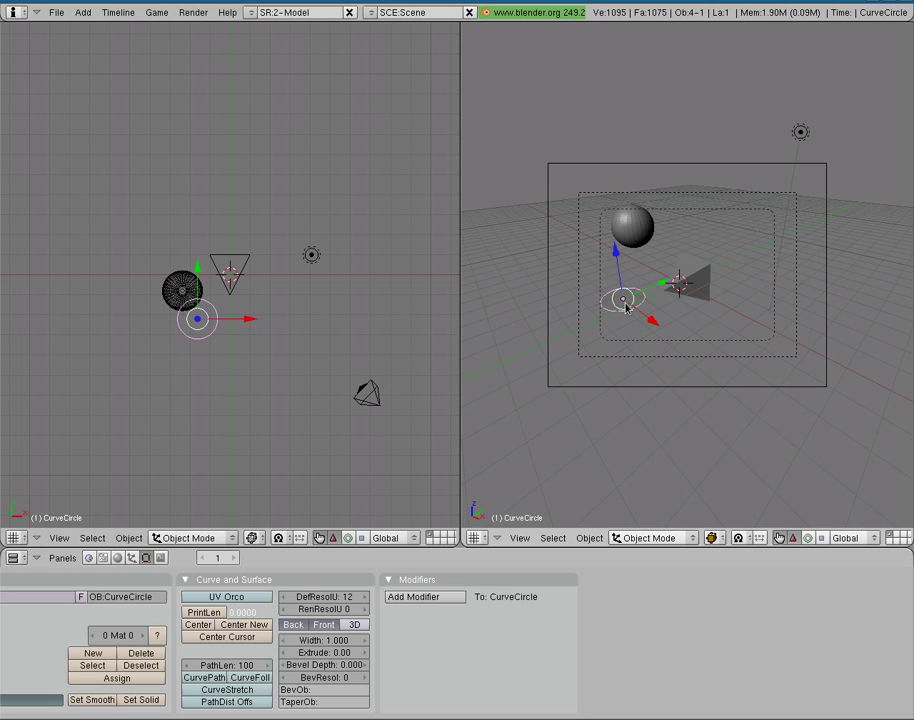
left_click(129, 538)
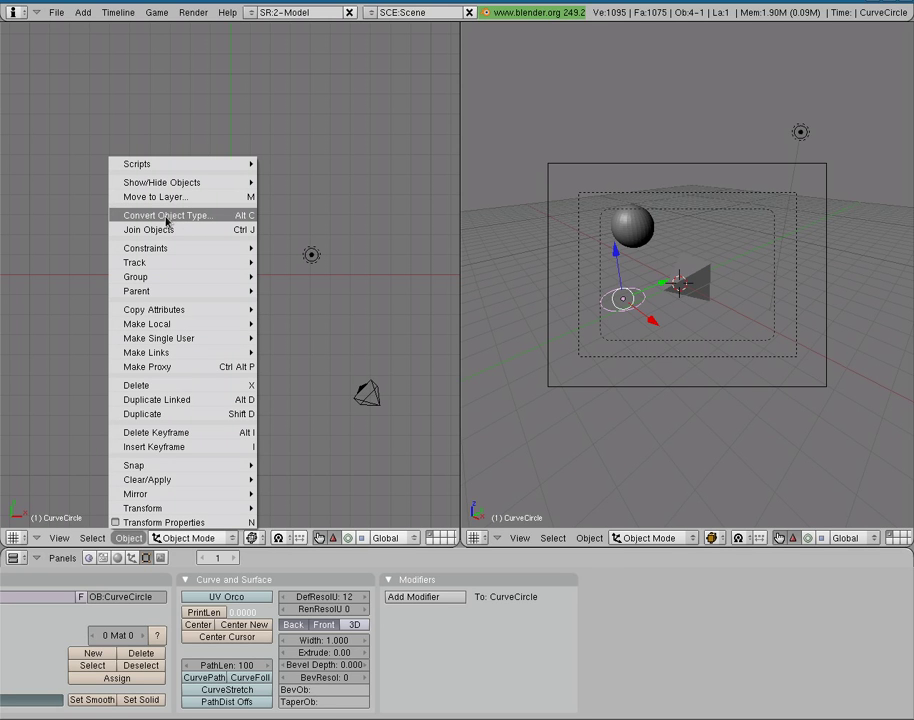
left_click(242, 221)
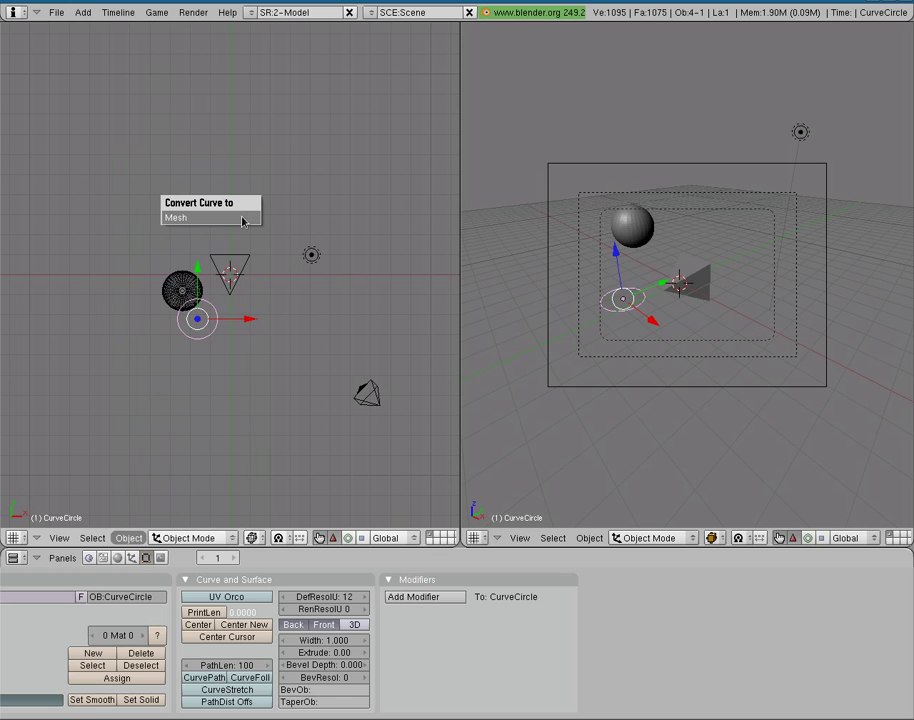
left_click(242, 218)
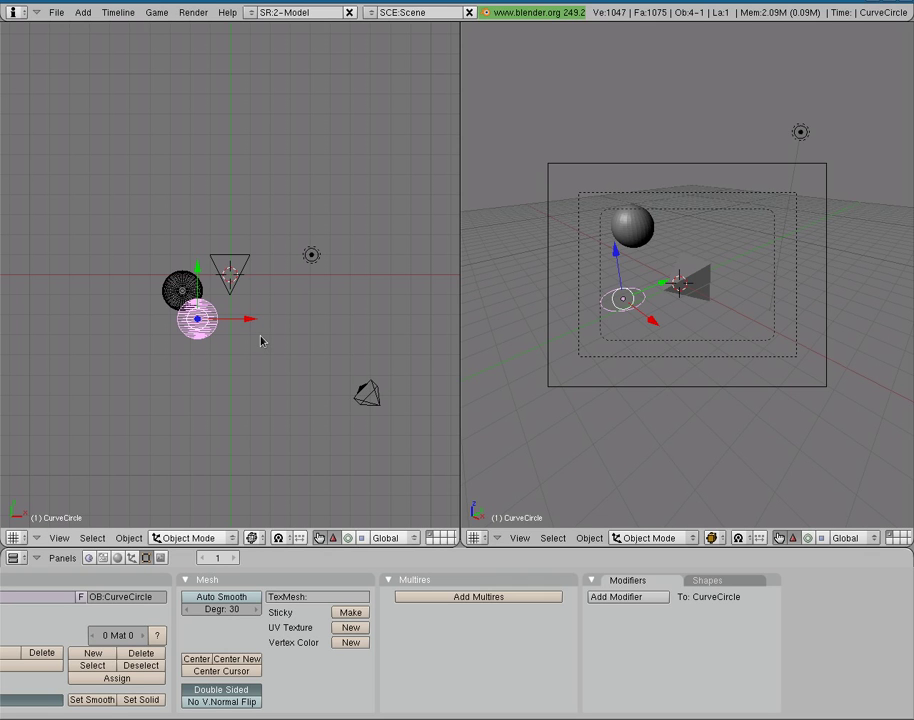
Join the converted circle with the combined sphere and pyramid mesh, and enter Edit Mode on the result.
right_click(700, 272, "shift")
key("ctrl+j")
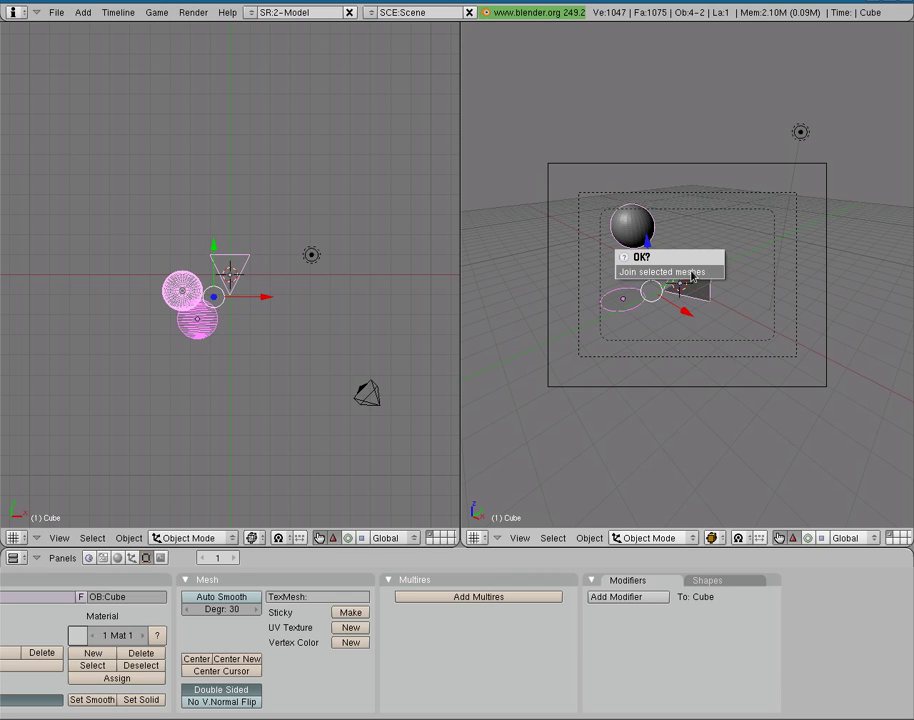
left_click(691, 273)
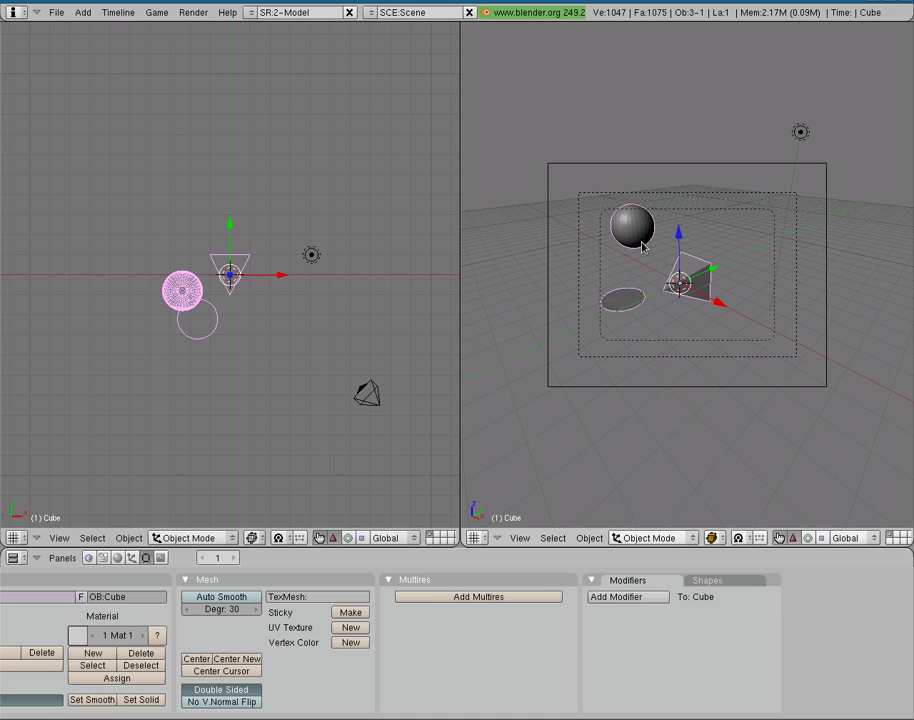
key("Tab")
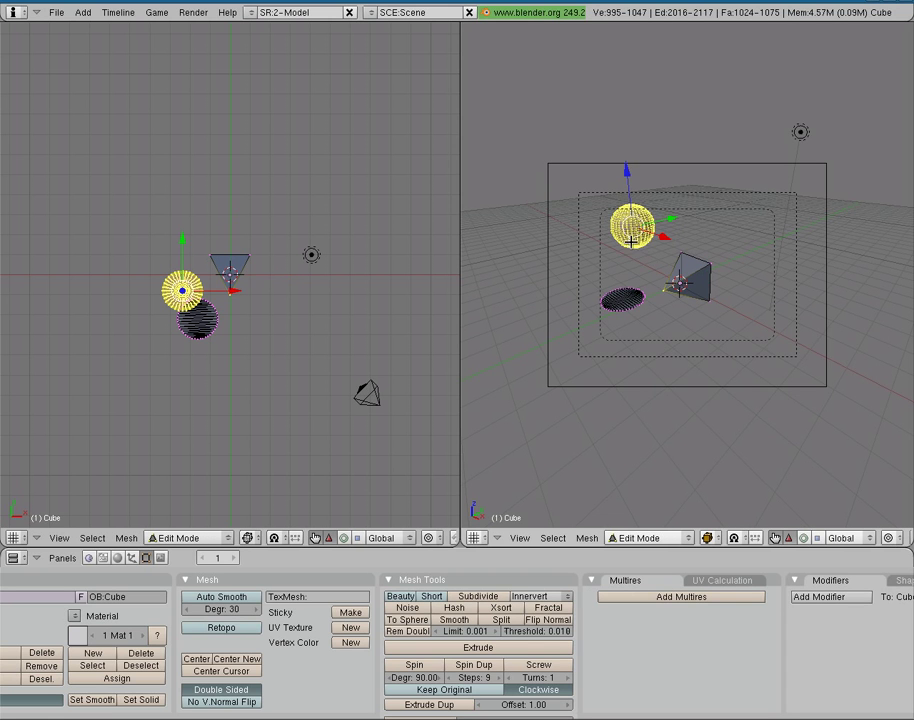
Select only the sphere's upper cap vertices in the top view, separate the selection into its own object, and return to Object Mode.
key("a")
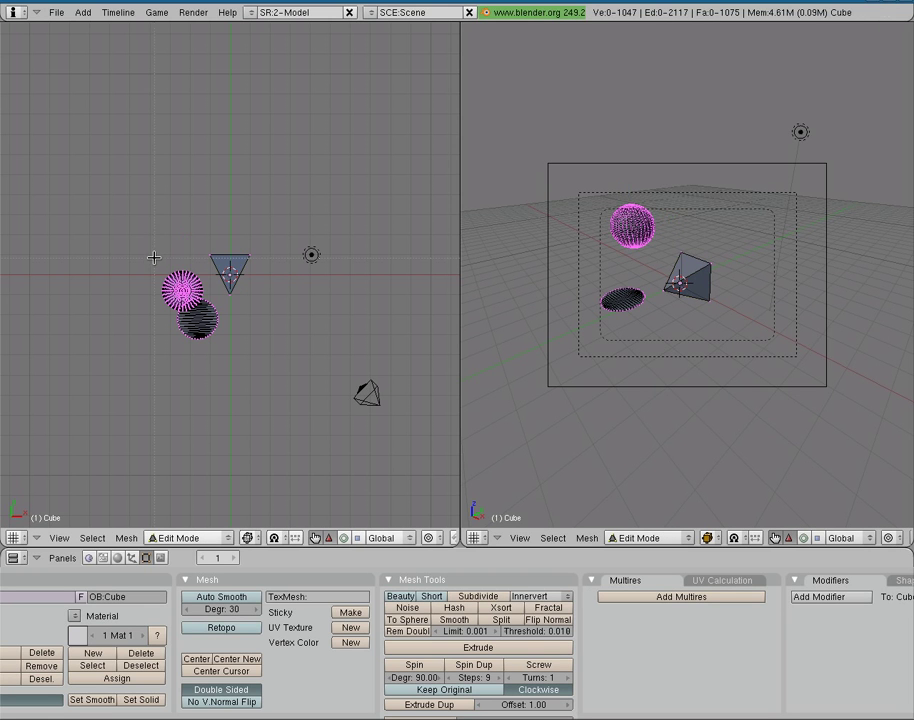
left_click_drag(153, 258, 203, 285)
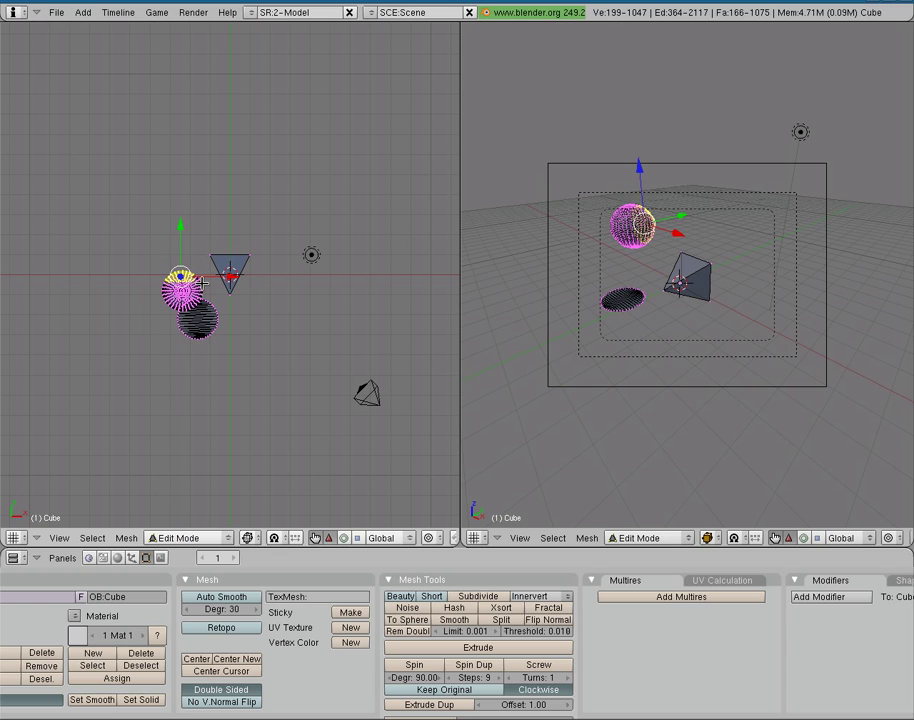
key("p")
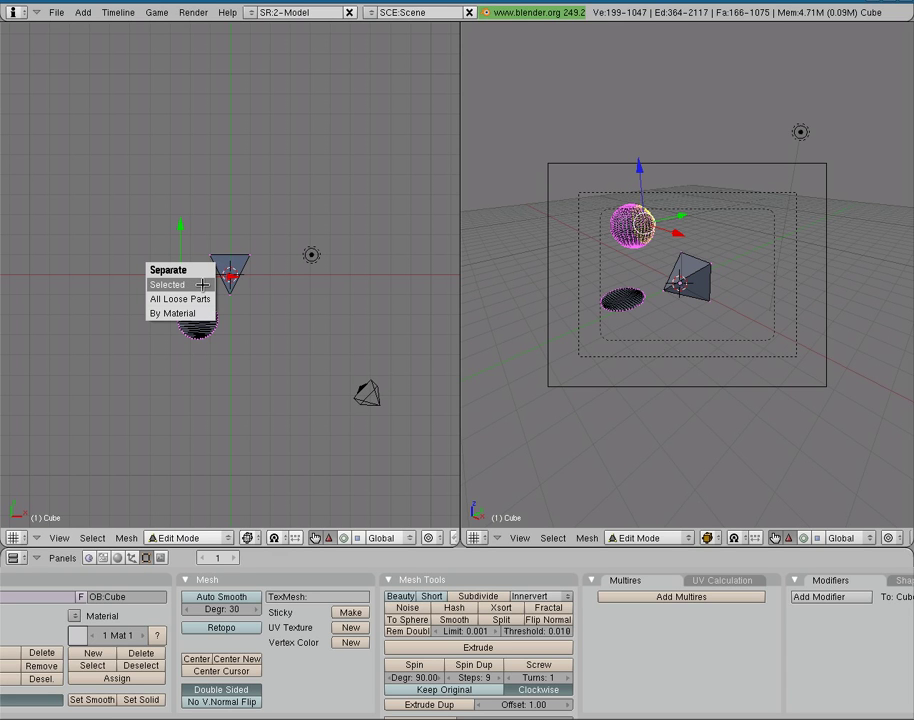
left_click(168, 285)
key("Tab")
Try moving the separated sphere cap, join it back into the original mesh, and enter Edit Mode.
right_click(185, 282)
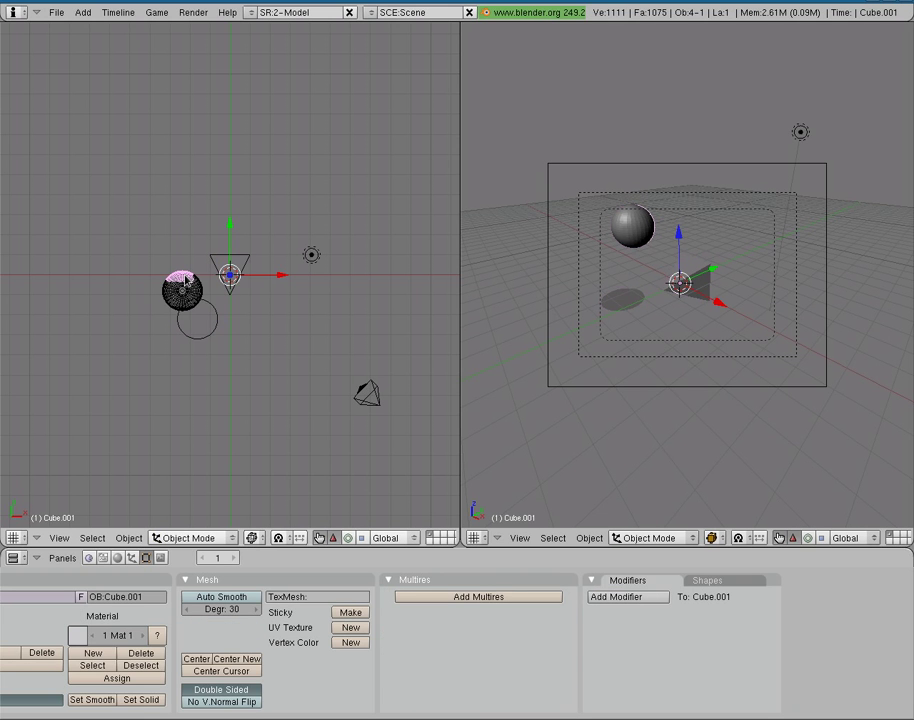
key("g")
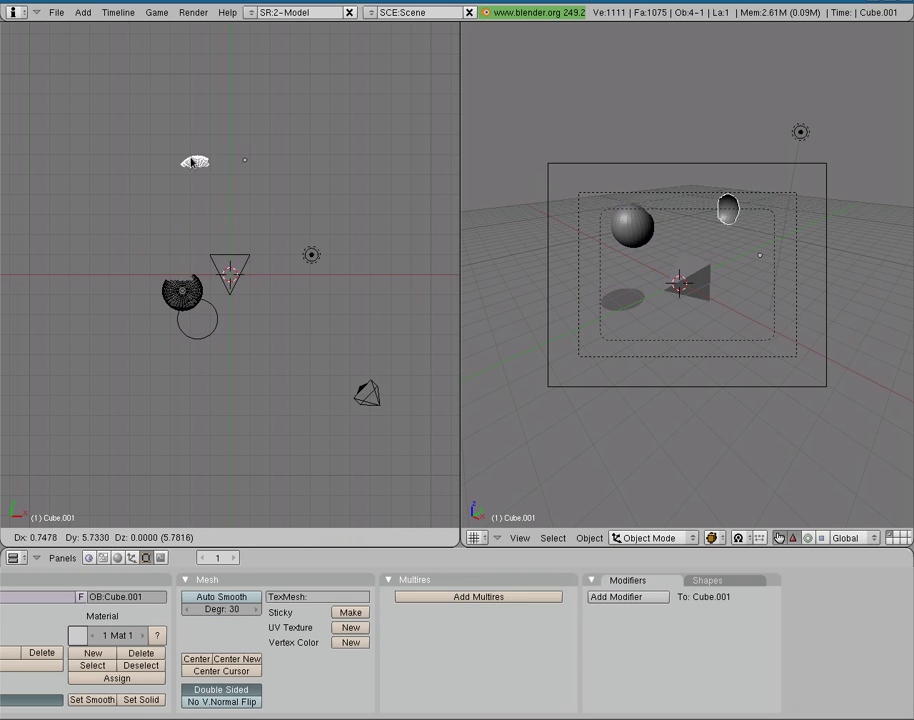
key("Escape")
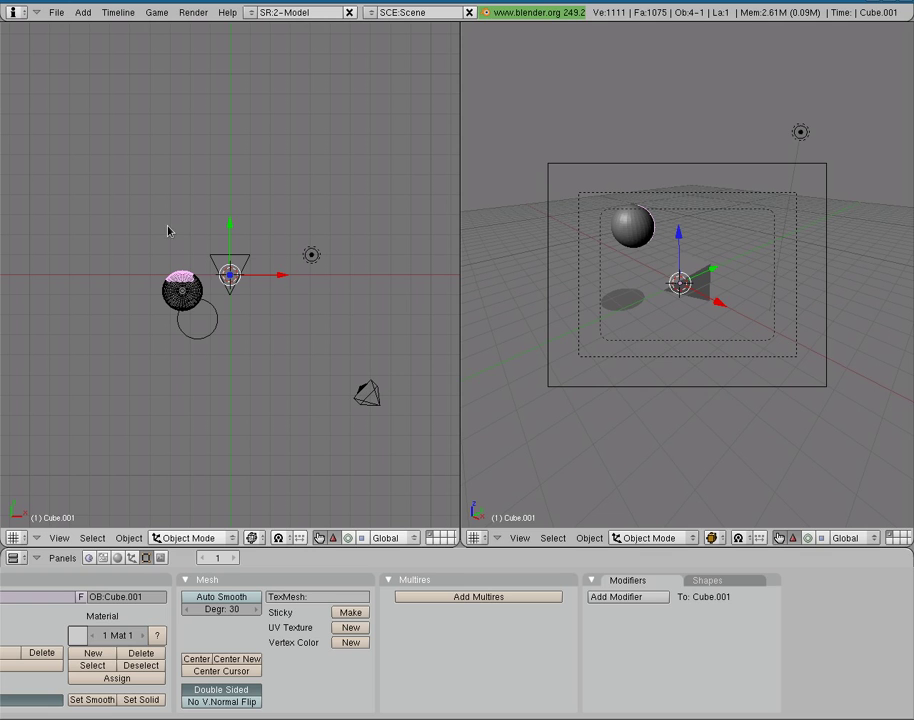
right_click(202, 290, "shift")
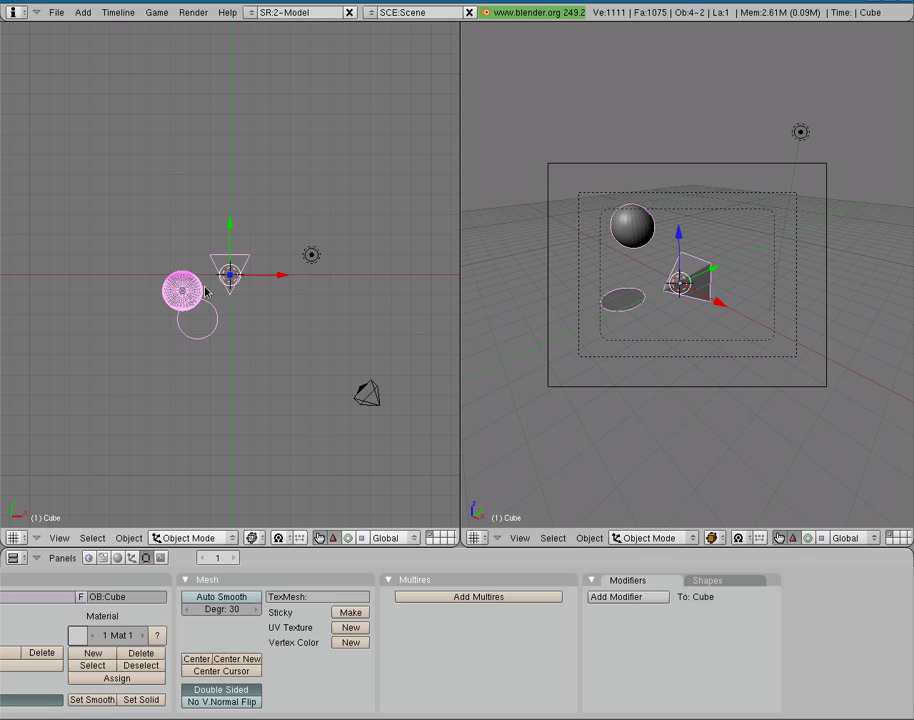
key("ctrl+j")
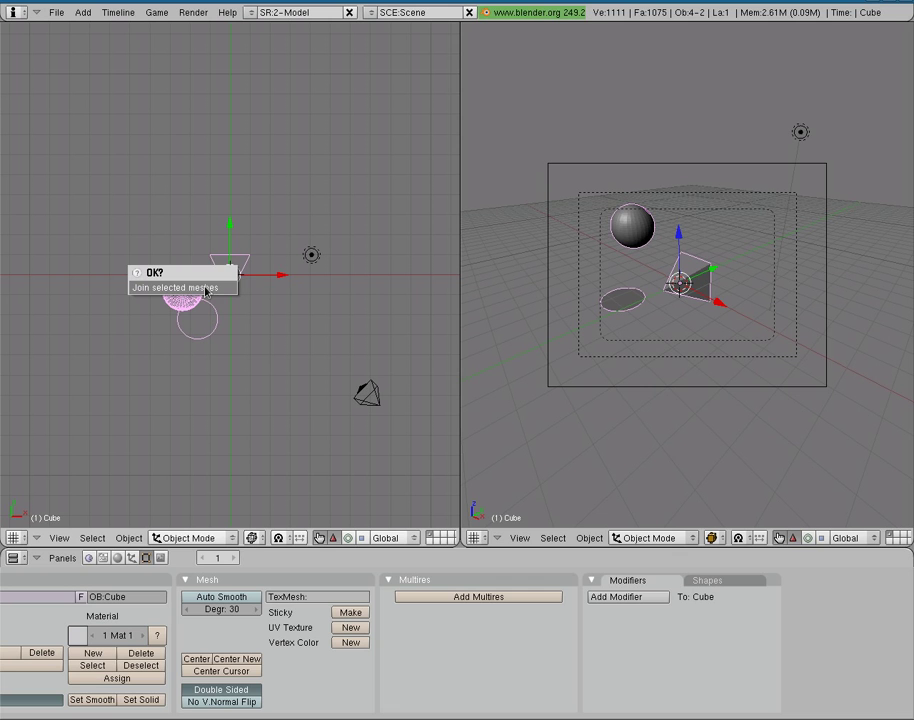
left_click(205, 290)
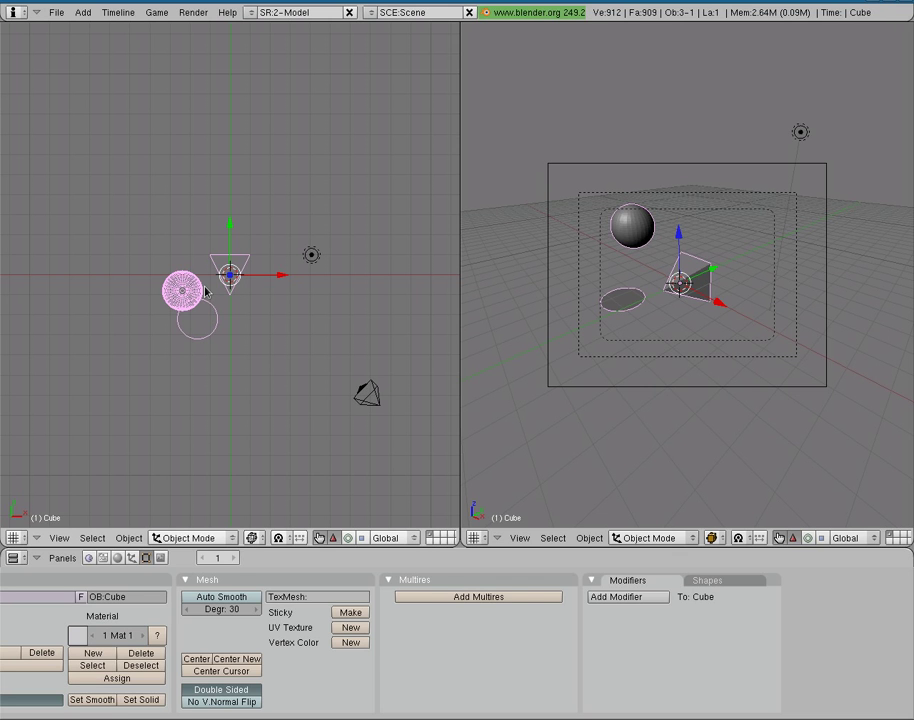
key("Tab")
Try to move the rejoined cap's vertices along the Y axis.
key("g")
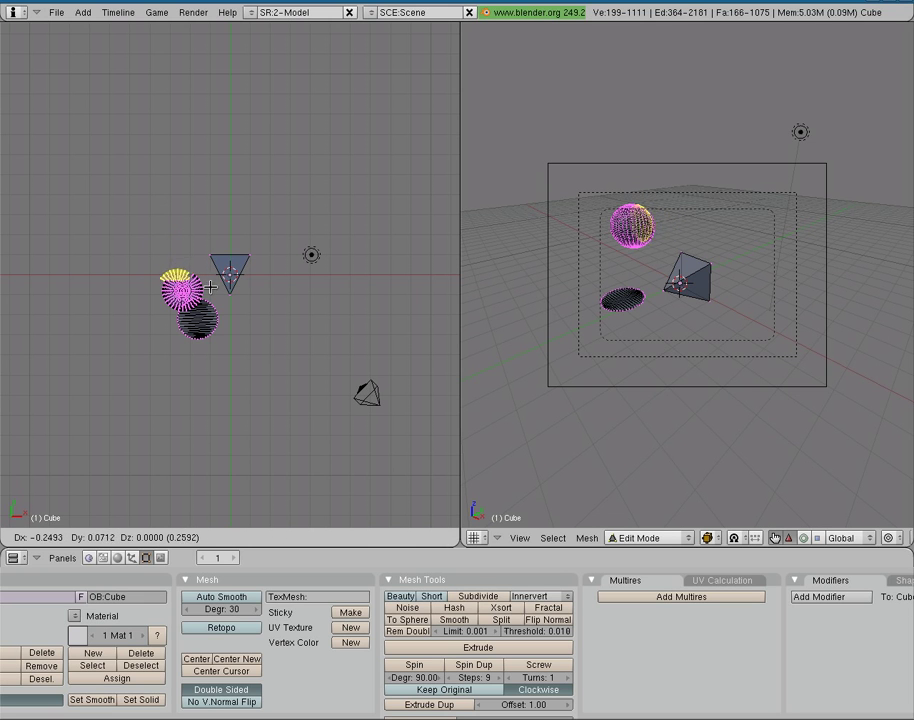
key("x")
key("y")
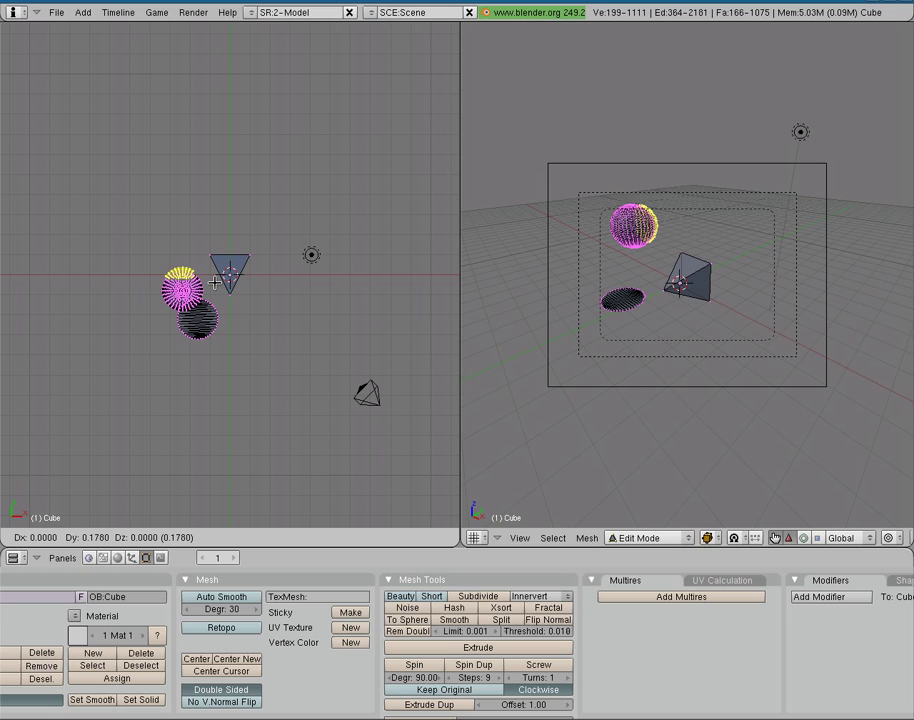
left_click(215, 282)
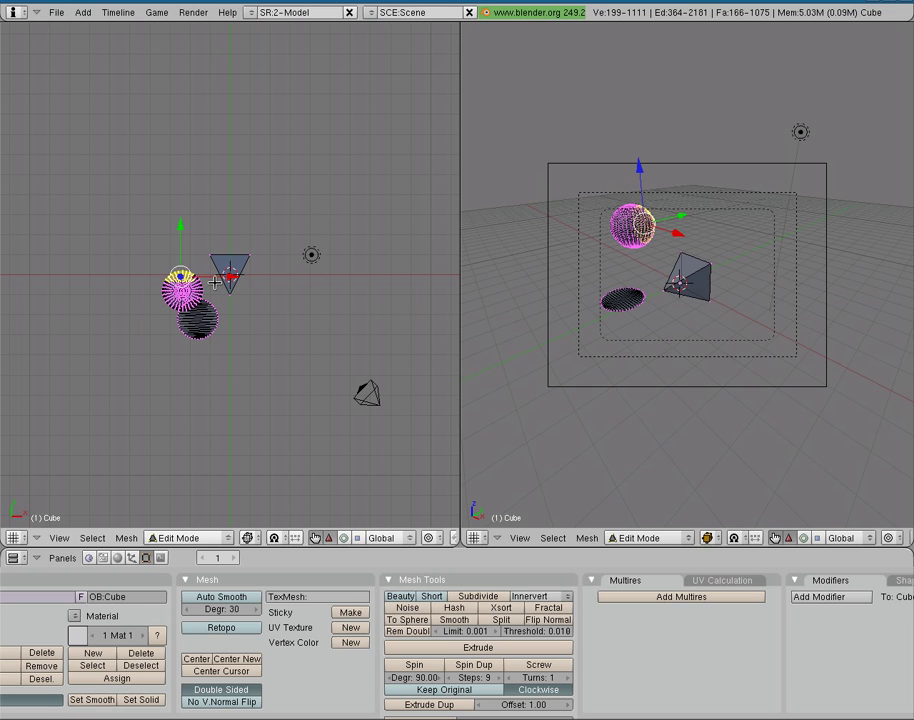
Remove doubles across all vertices of the combined mesh, and select a single vertex on the sphere's cap.
key("a")
key("a")
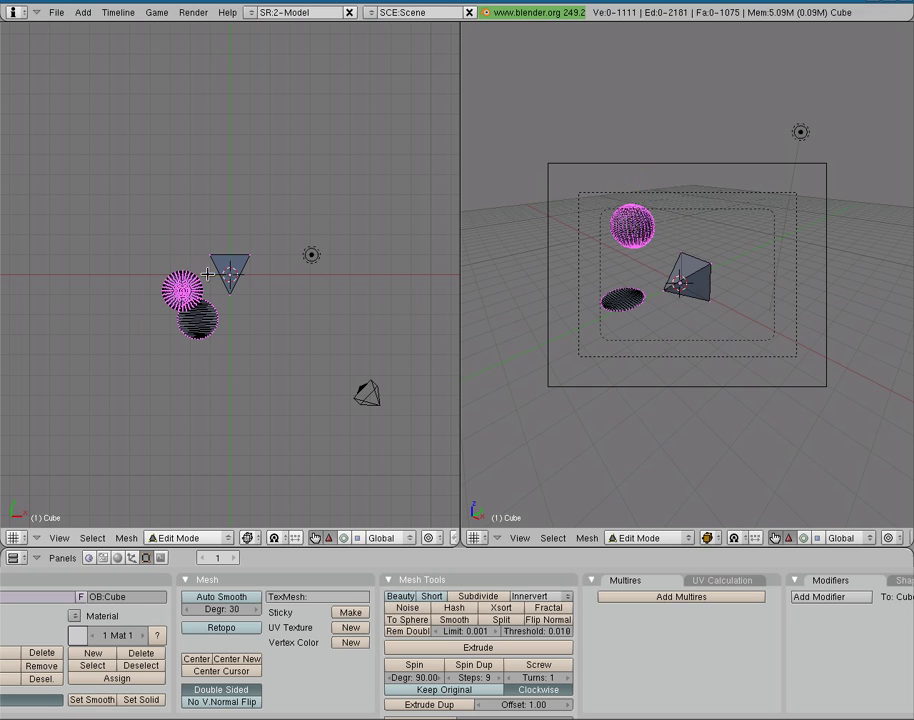
key("w")
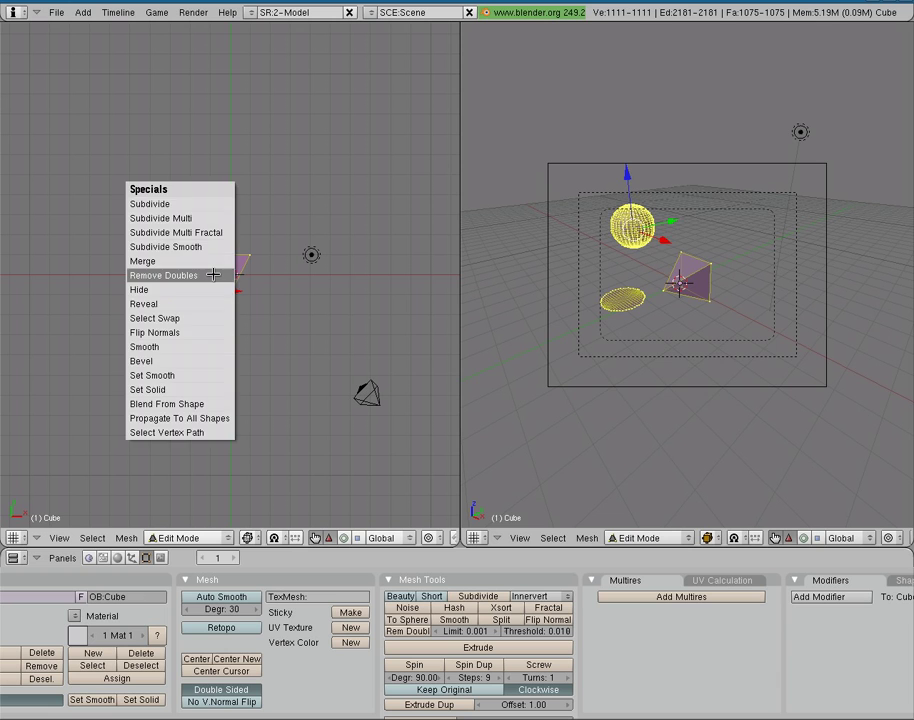
left_click(213, 275)
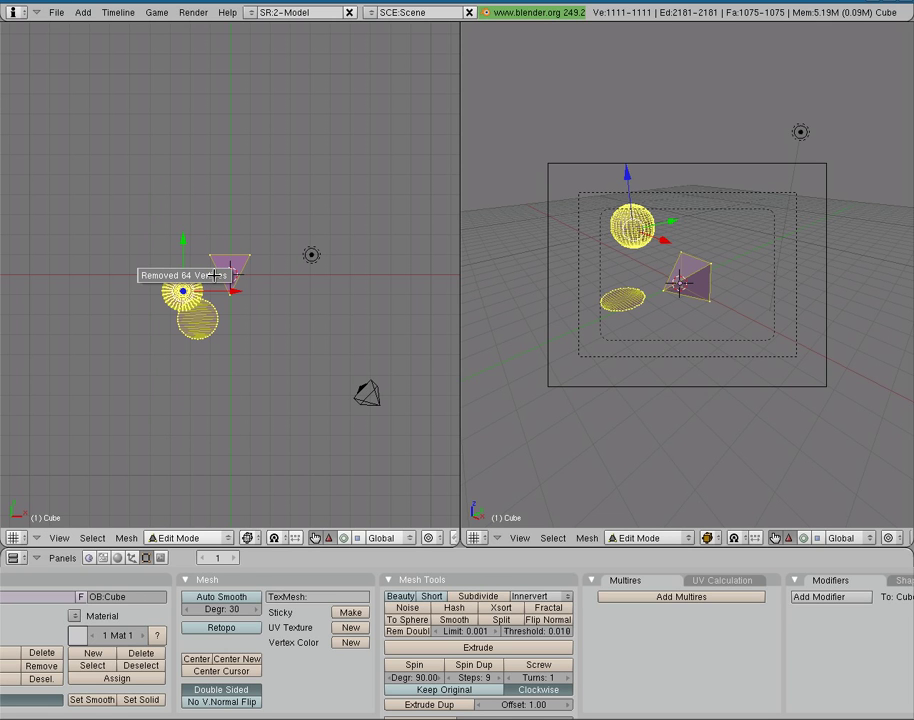
right_click(176, 274)
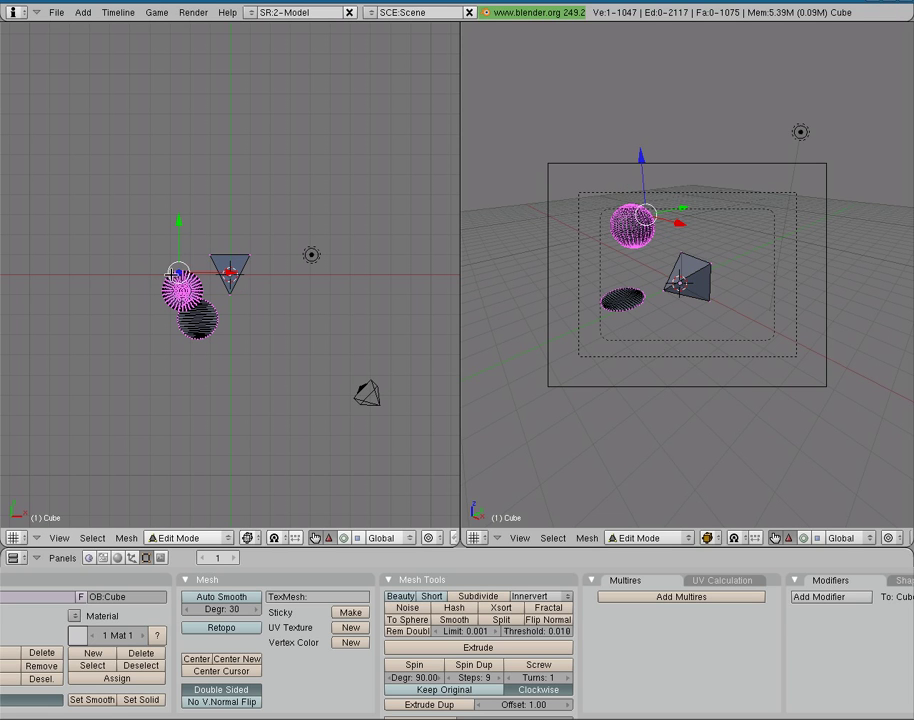